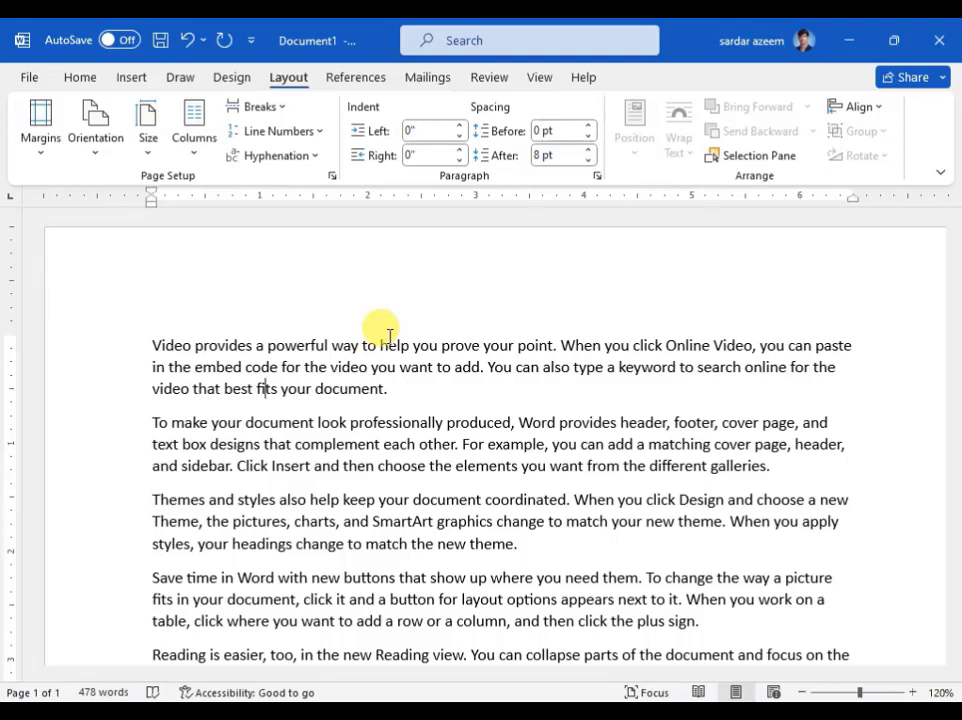
- Copy the last two paragraphs of the document and paste them repeatedly at its end to extend the sample text
left_click(800, 692)
left_click(800, 692)
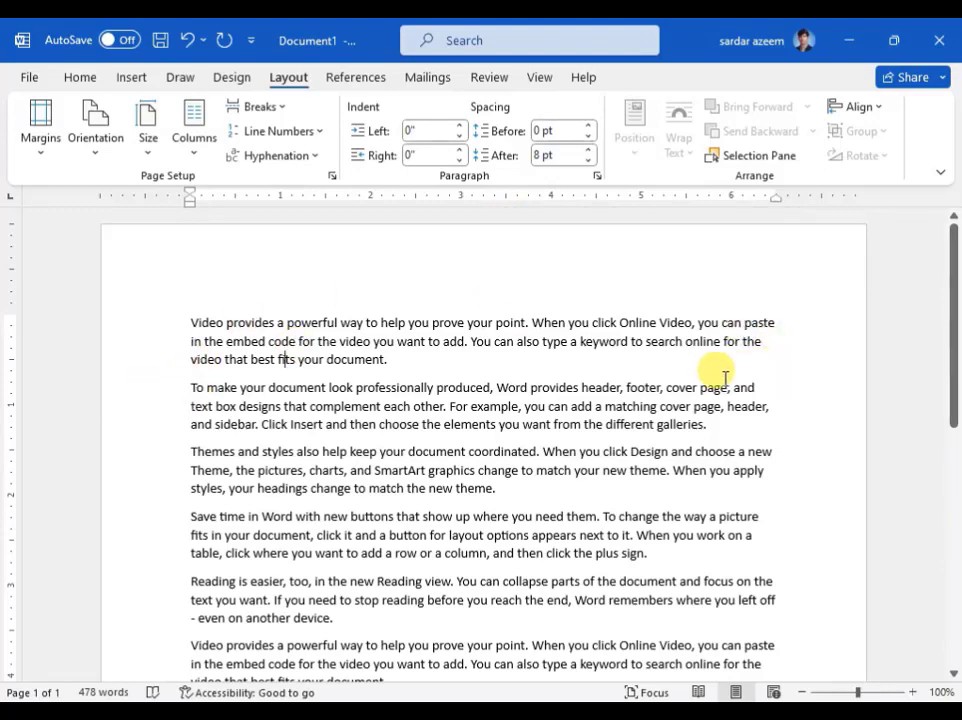
scroll(493, 398, "down", 5)
scroll(493, 398, "down", 5)
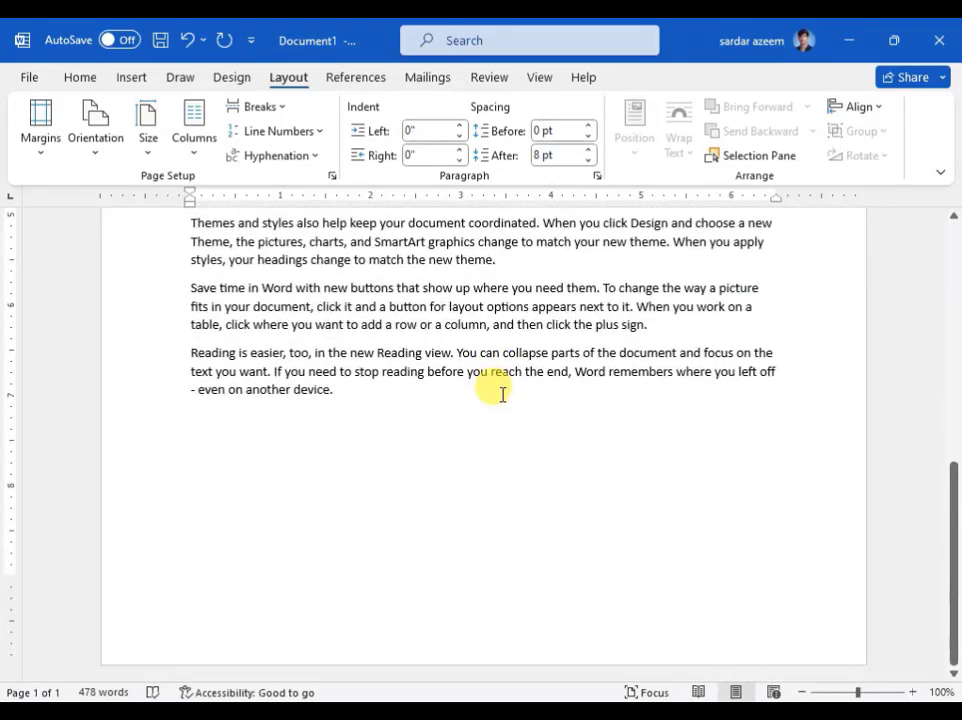
left_click_drag(358, 389, 185, 290)
key("ctrl+c")
key("ctrl+v")
key("ctrl+v")
key("ctrl+v")
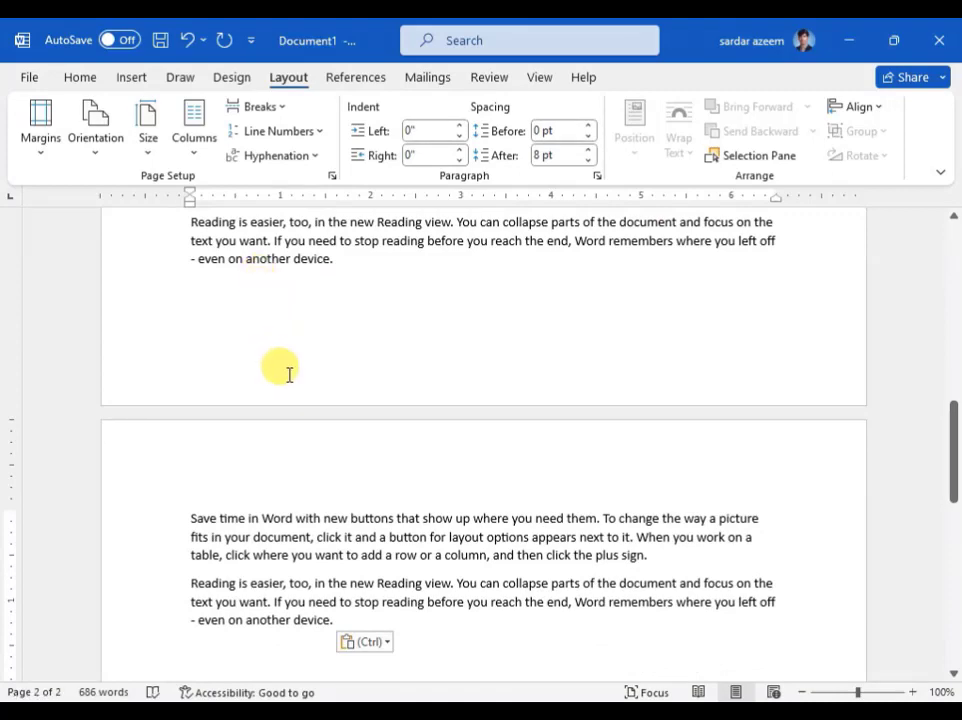
scroll(286, 374, "down", 5)
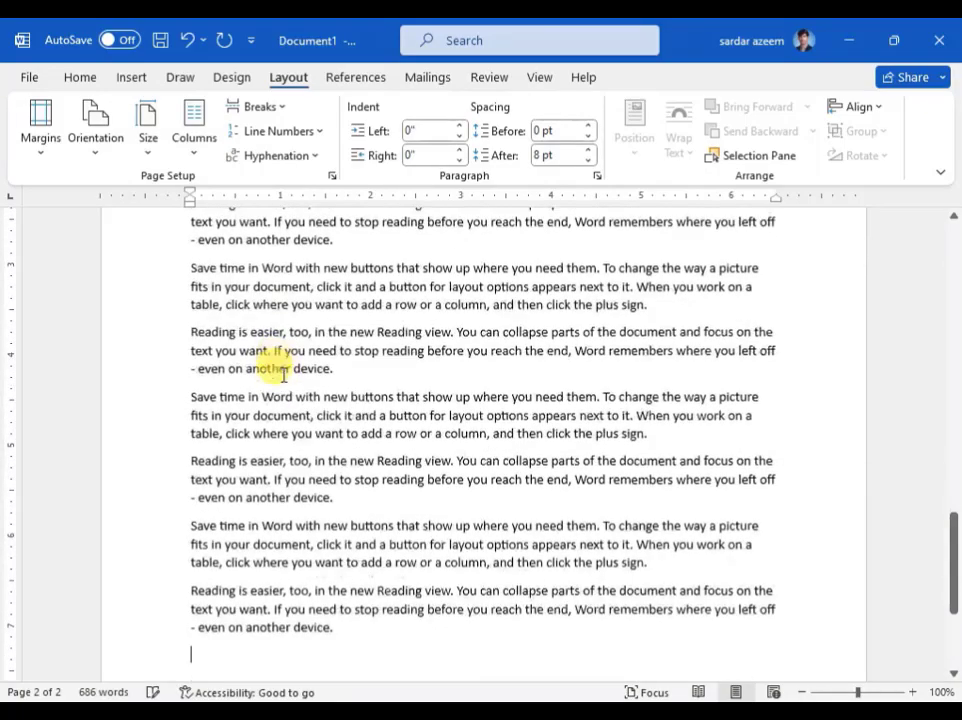
scroll(283, 374, "up", 3)
key("ctrl+v")
key("ctrl+v")
key("ctrl+v")
key("ctrl+v")
key("ctrl+v")
key("ctrl+v")
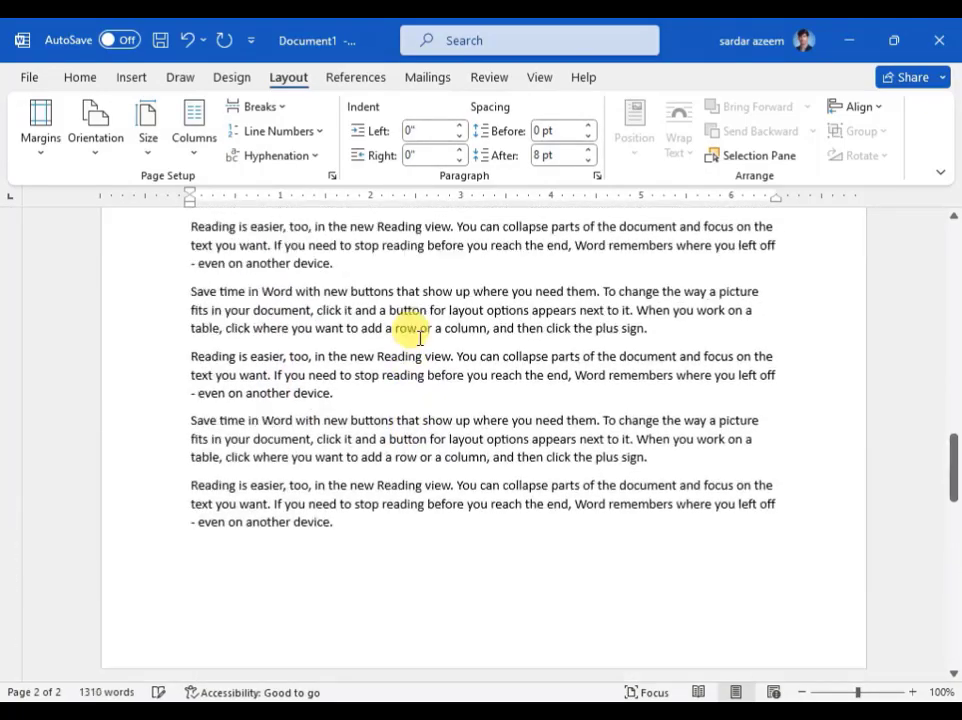
- Apply the Narrow margin preset, 0.5" on all sides, and review the pages from start to end
scroll(419, 337, "up", 5)
scroll(419, 337, "up", 2)
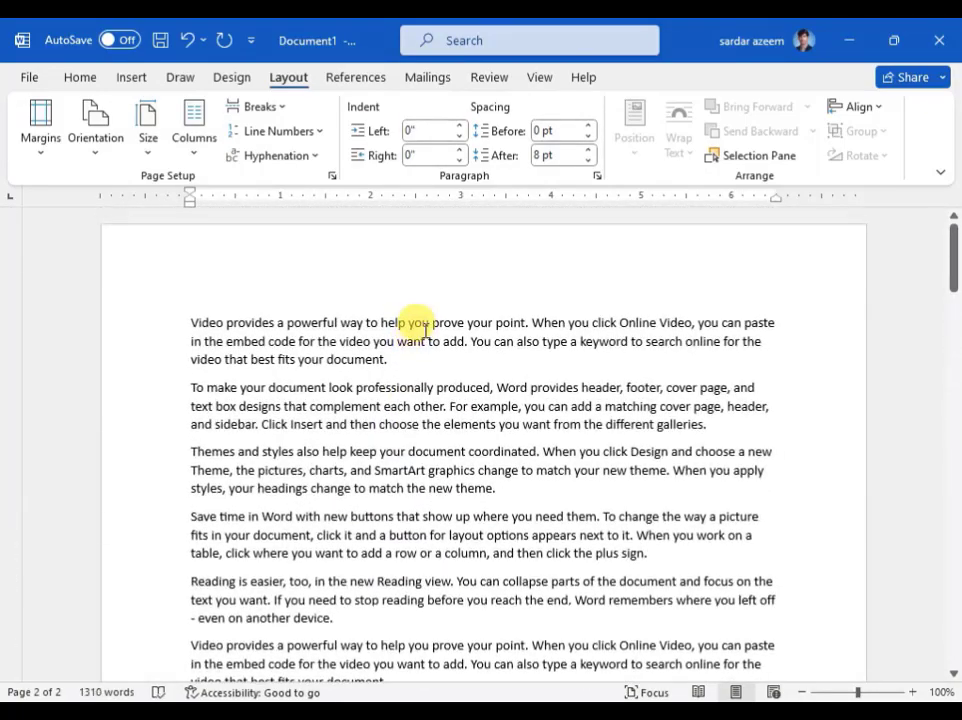
left_click(44, 141)
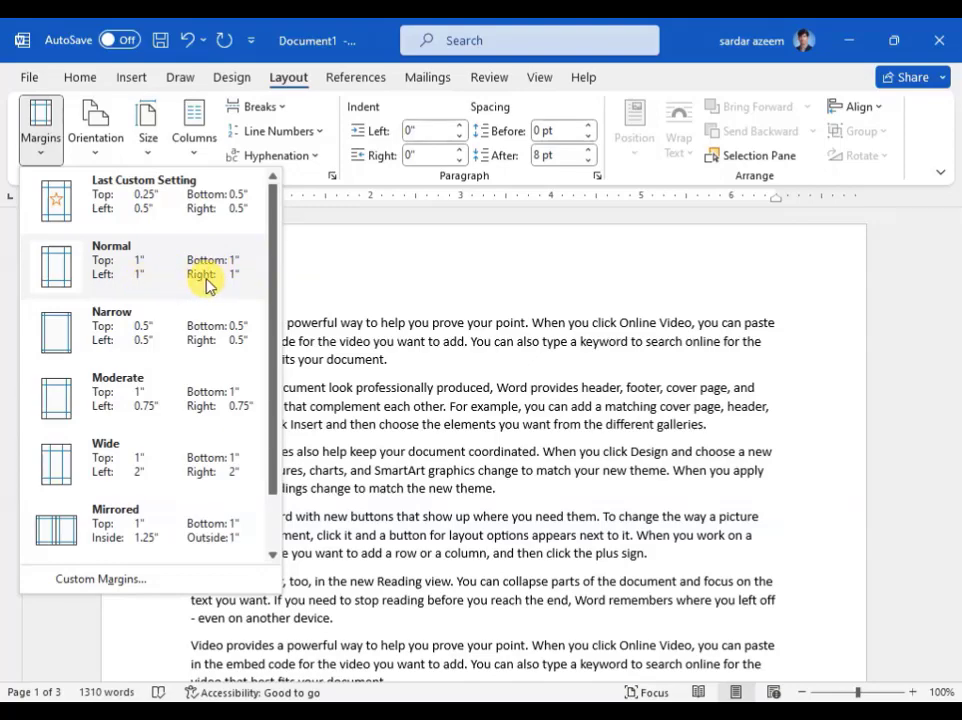
left_click(132, 337)
scroll(195, 318, "down", 15)
scroll(368, 397, "up", 15)
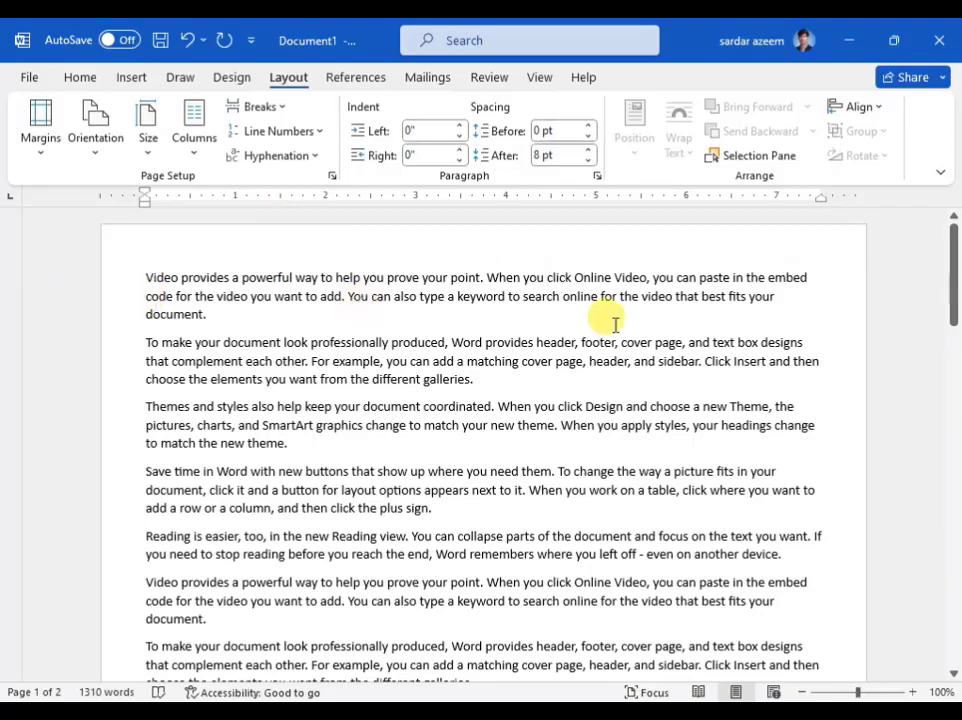
scroll(451, 404, "down", 8)
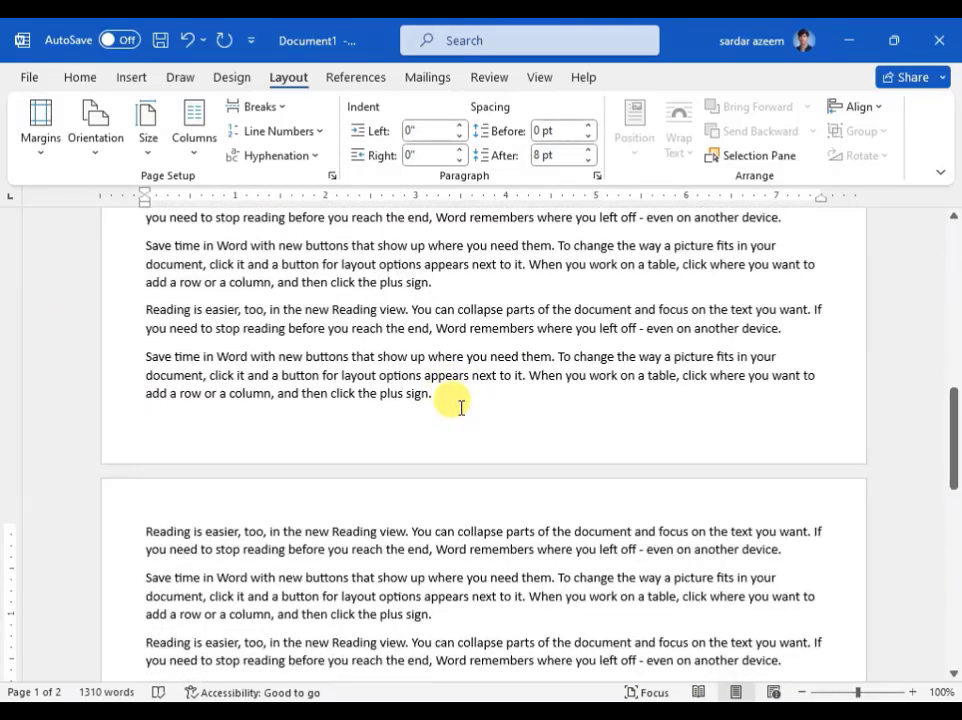
scroll(459, 410, "up", 8)
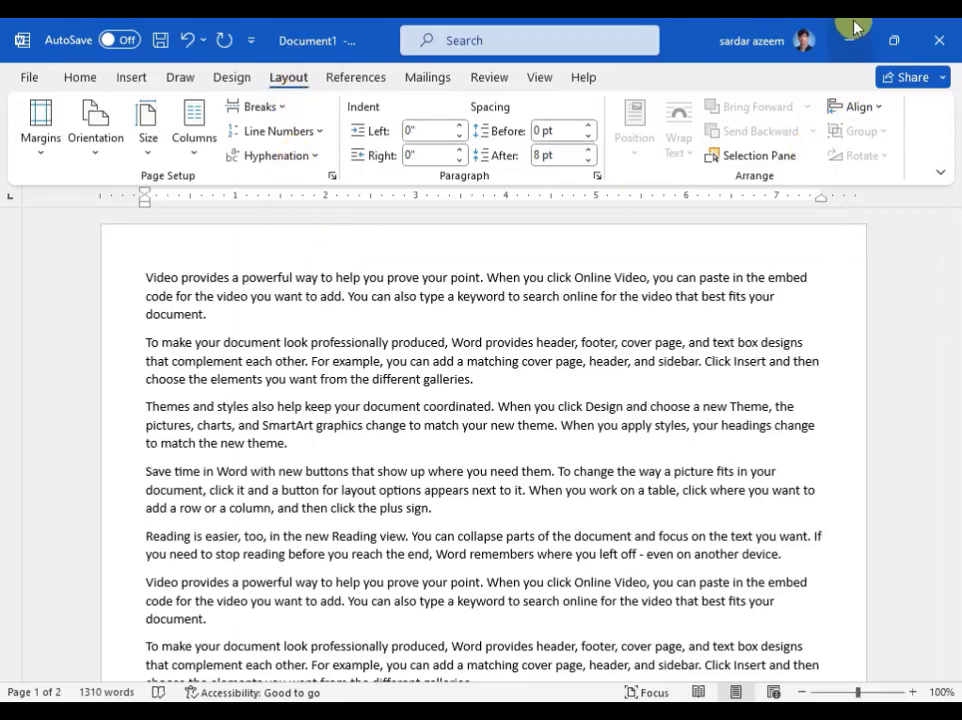
- Switch the document back to the Normal margin preset with 1" on every side
left_click(48, 153)
left_click(40, 258)
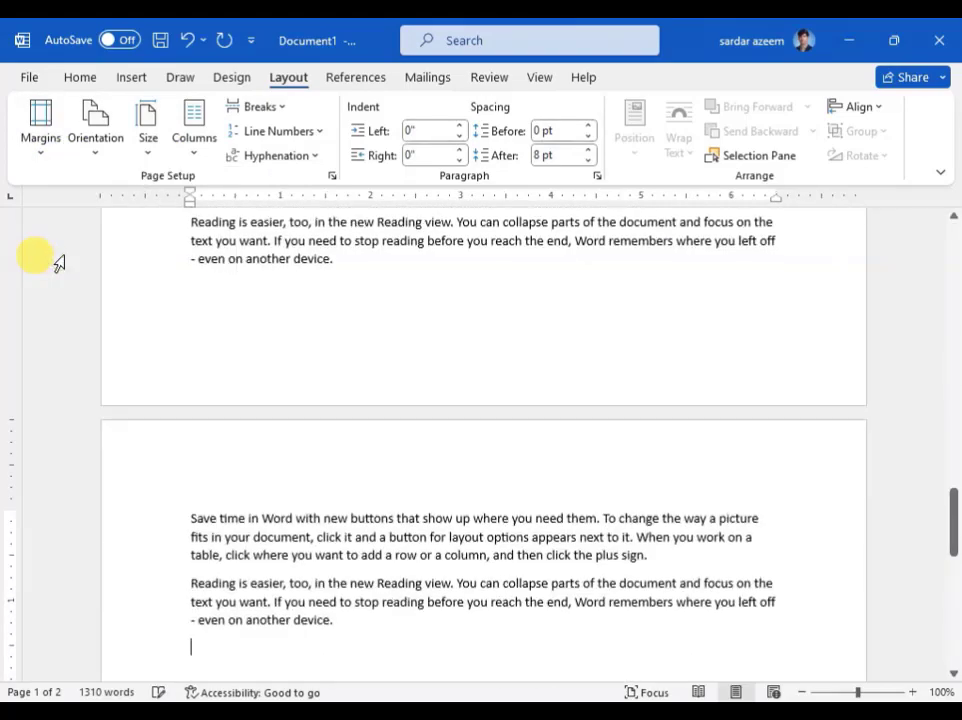
scroll(375, 437, "up", 10)
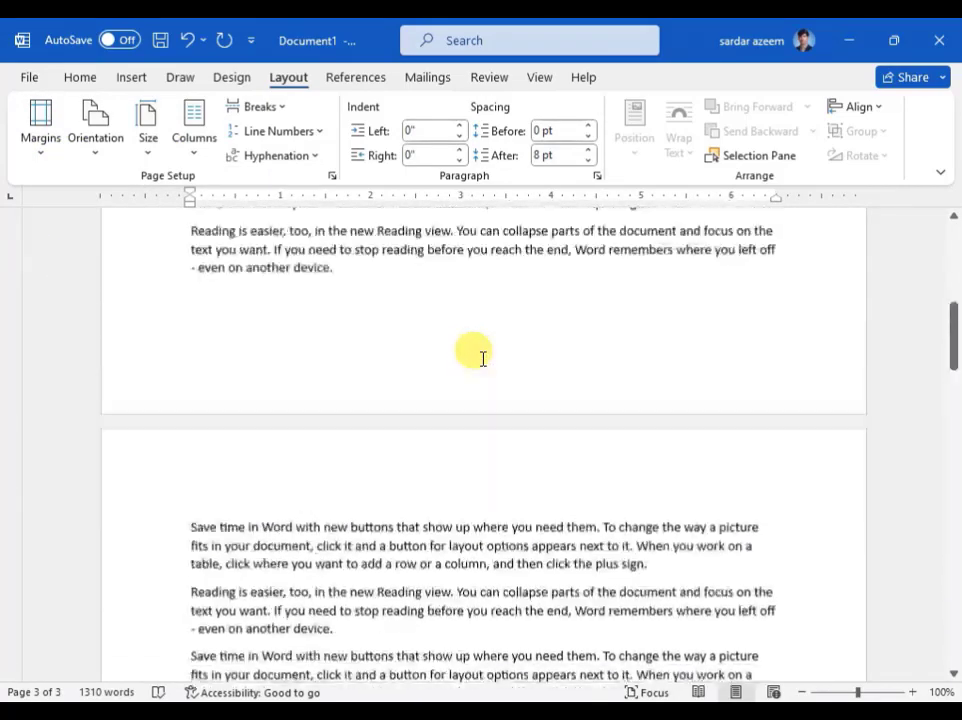
scroll(481, 337, "up", 5)
- Apply the Moderate margin preset, with 1" top and bottom and 0.75" left and right
left_click(24, 150)
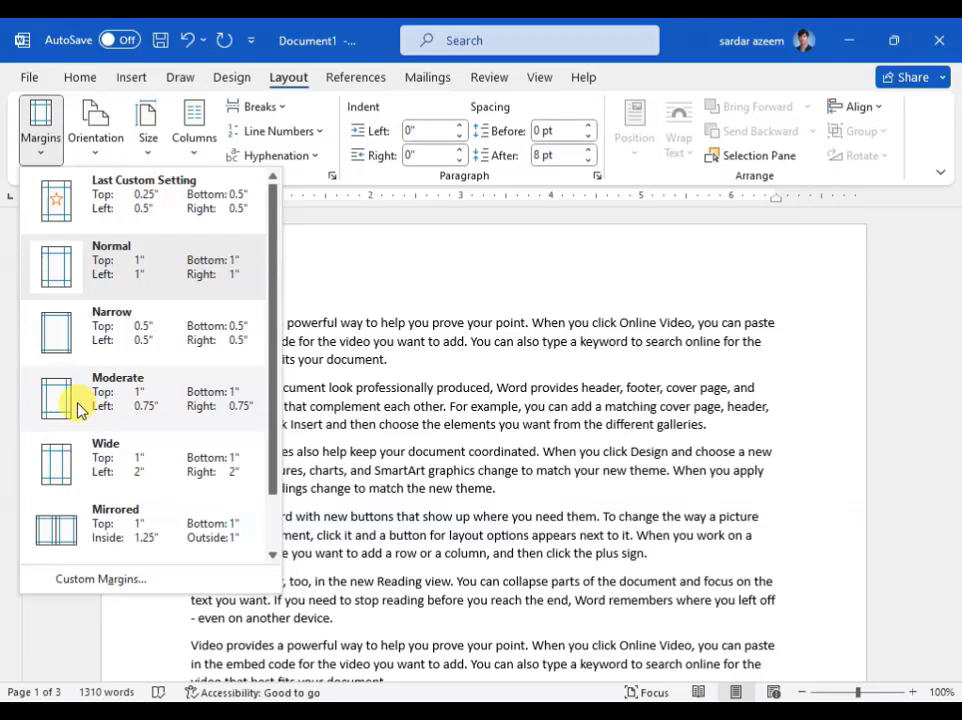
left_click(238, 418)
scroll(408, 400, "up", 10)
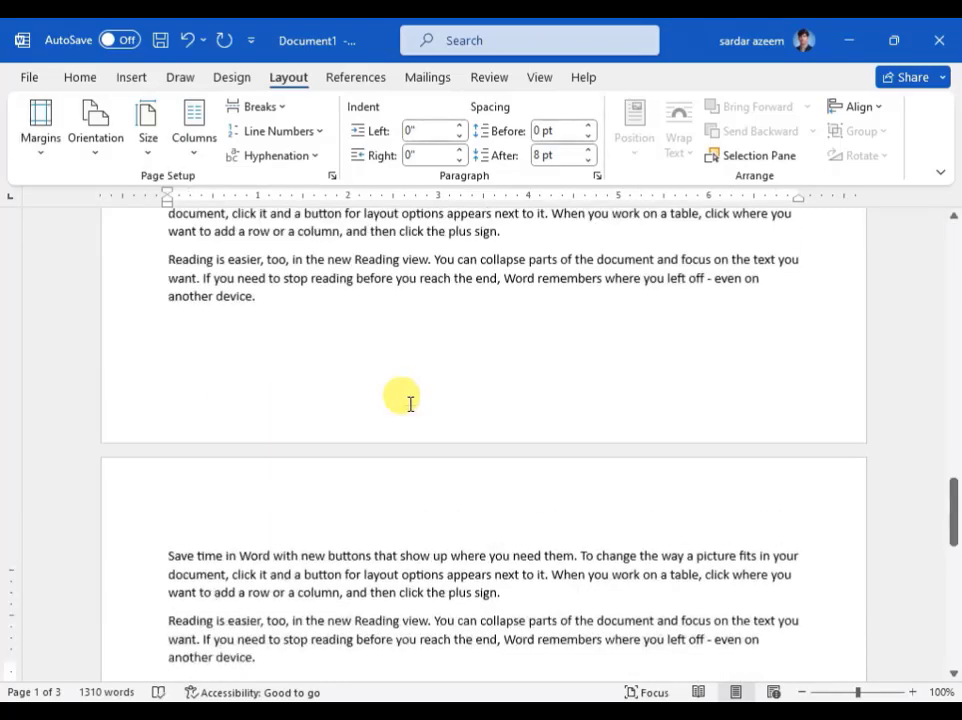
scroll(410, 393, "up", 15)
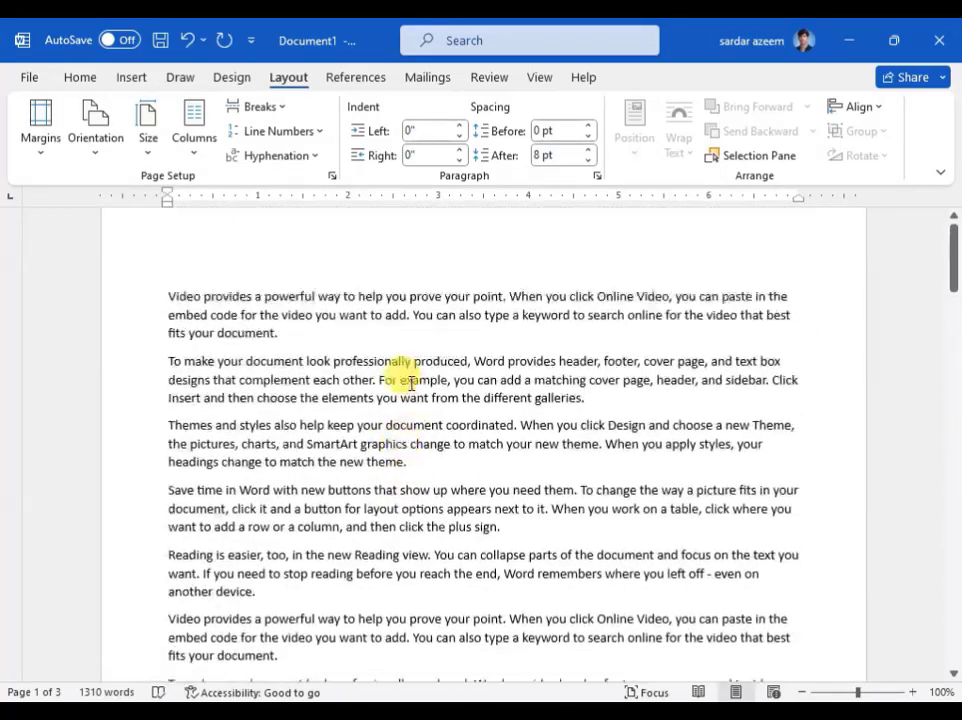
- Apply the Wide margin preset, with 1" top and bottom and 2" left and right, and return to the first page
left_click(42, 145)
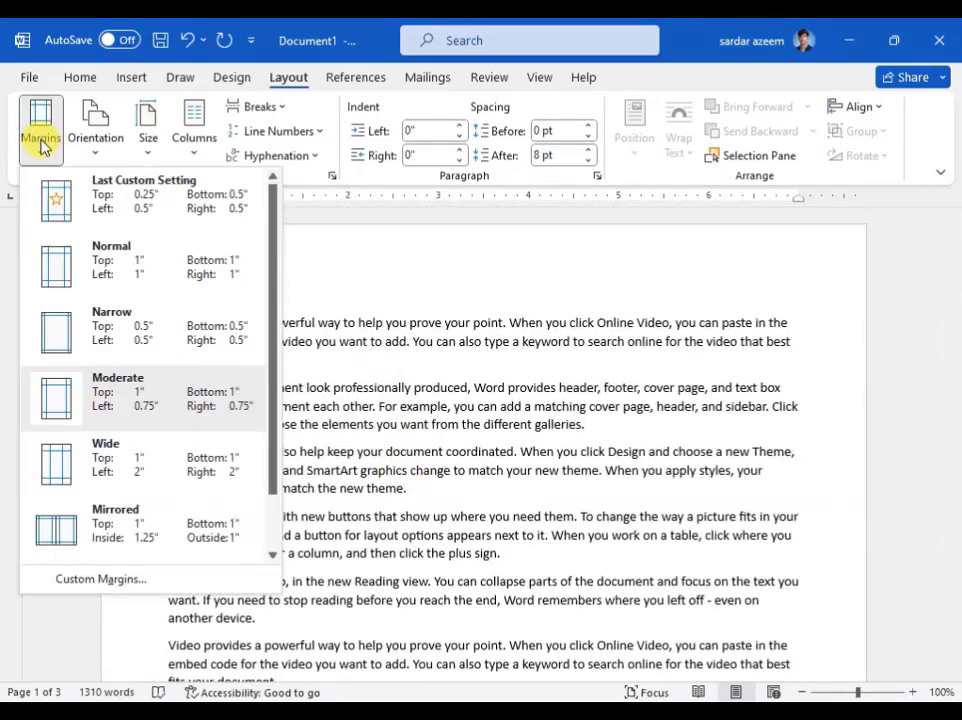
left_click(107, 480)
scroll(333, 511, "up", 10)
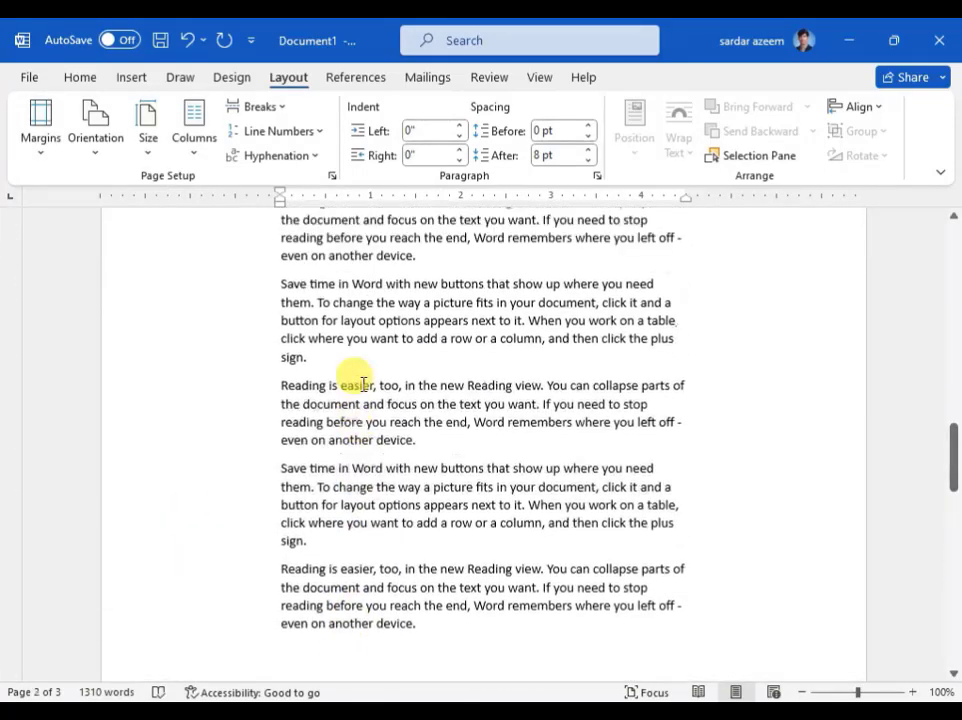
scroll(362, 385, "up", 10)
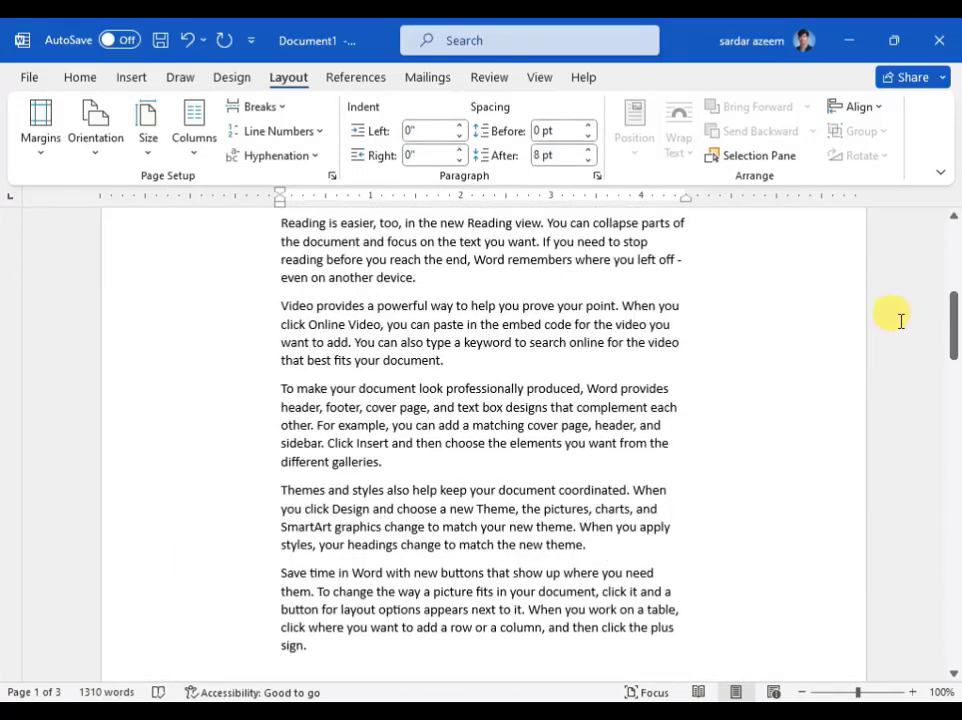
left_click_drag(954, 298, 954, 226)
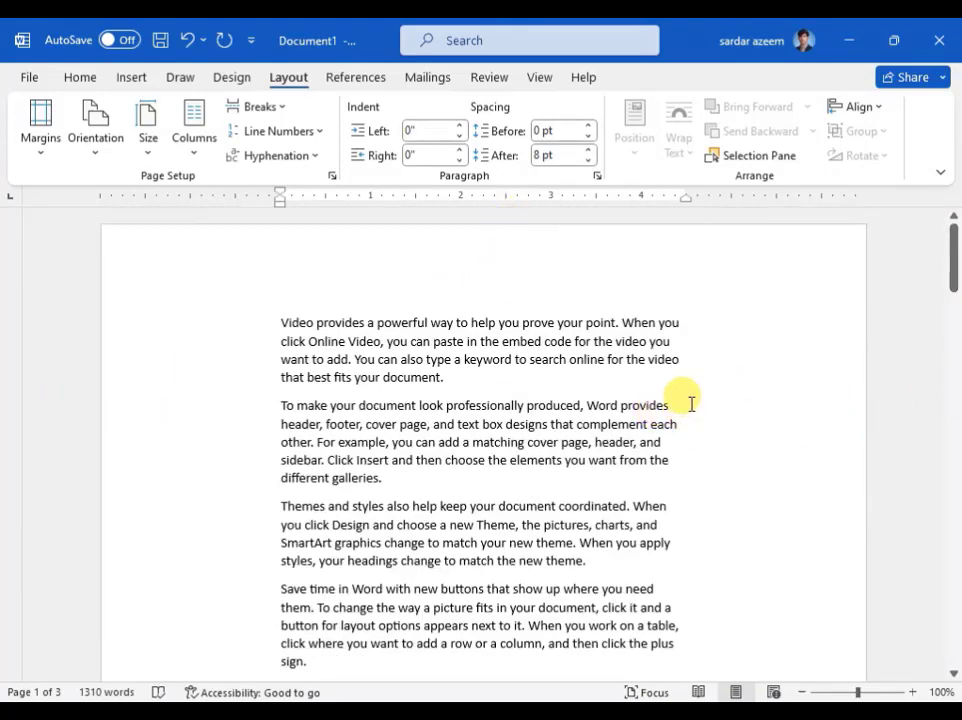
- Define custom page margins of 0.5 top, 0.3 bottom, 0.5 left and 0.5 right
left_click(33, 146)
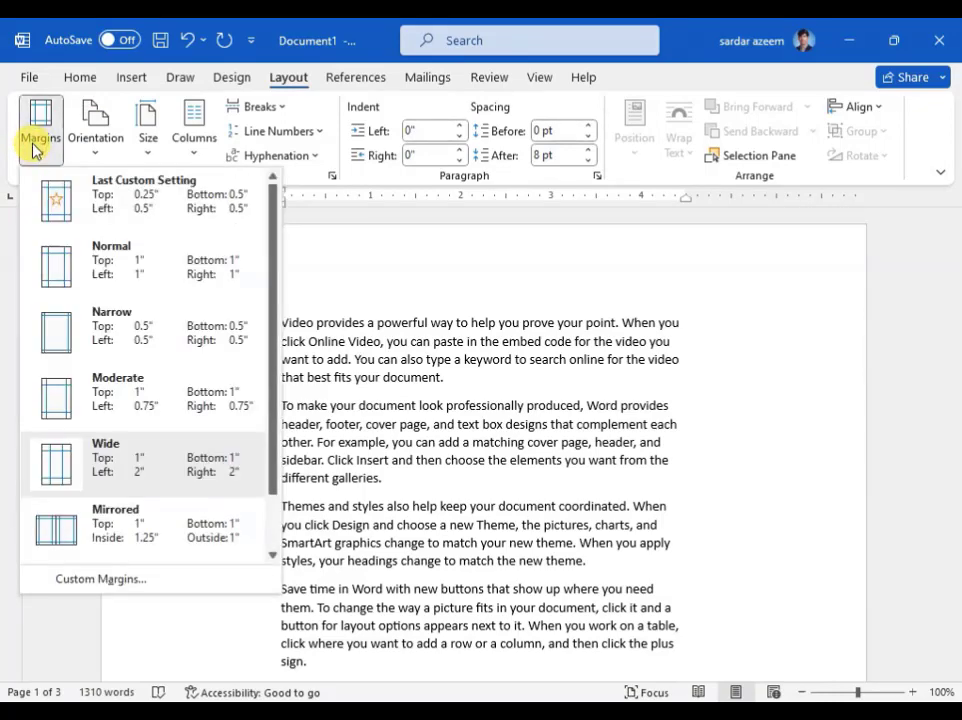
left_click(91, 581)
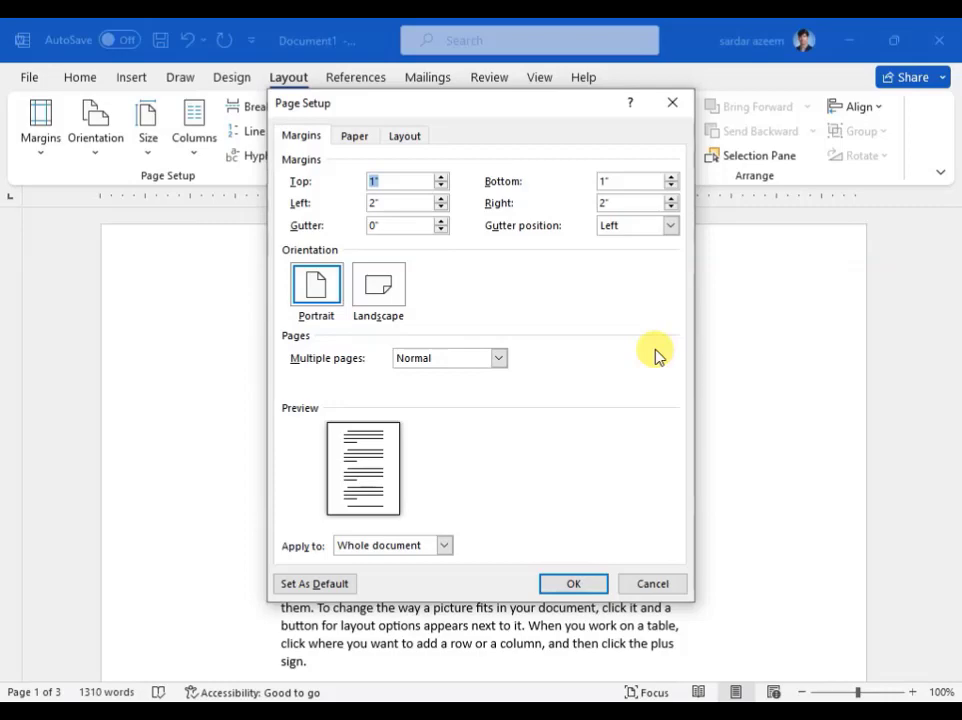
type("0")
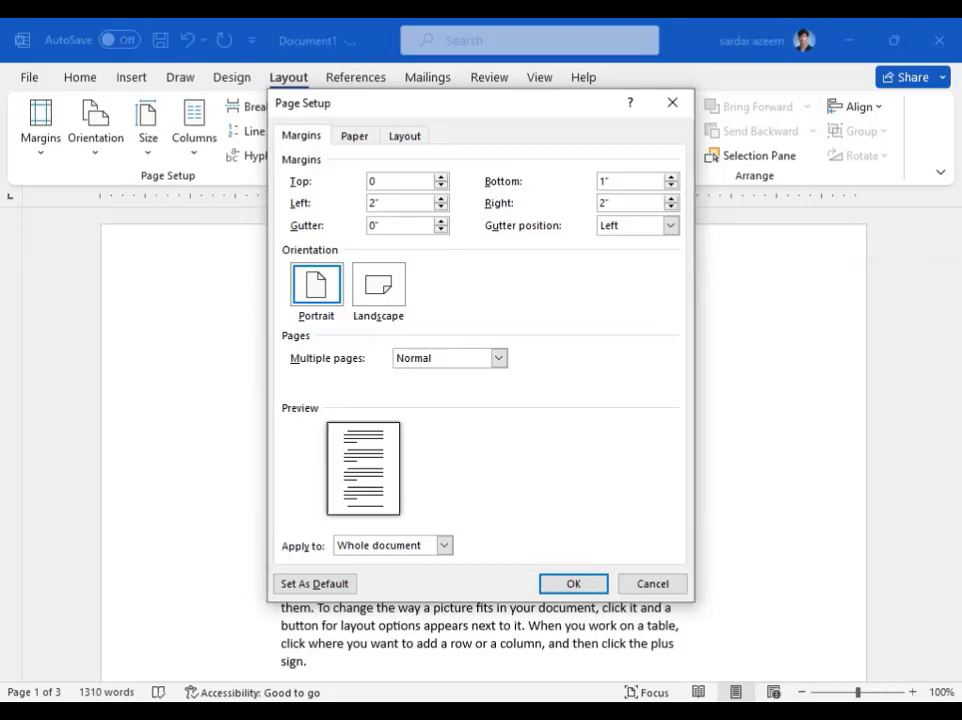
type(".5")
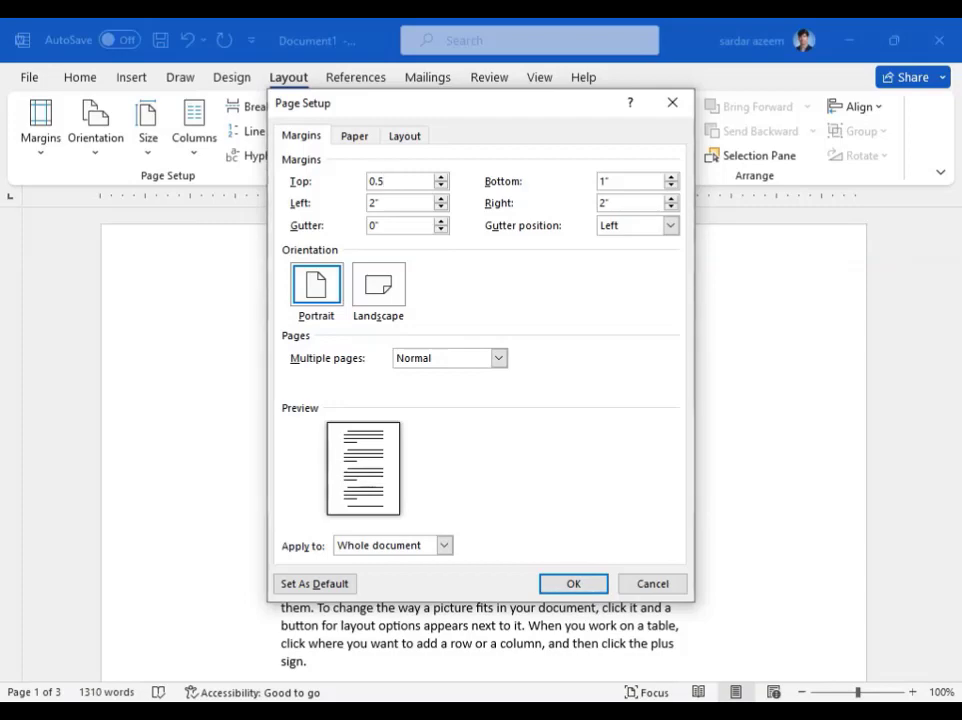
key("Tab")
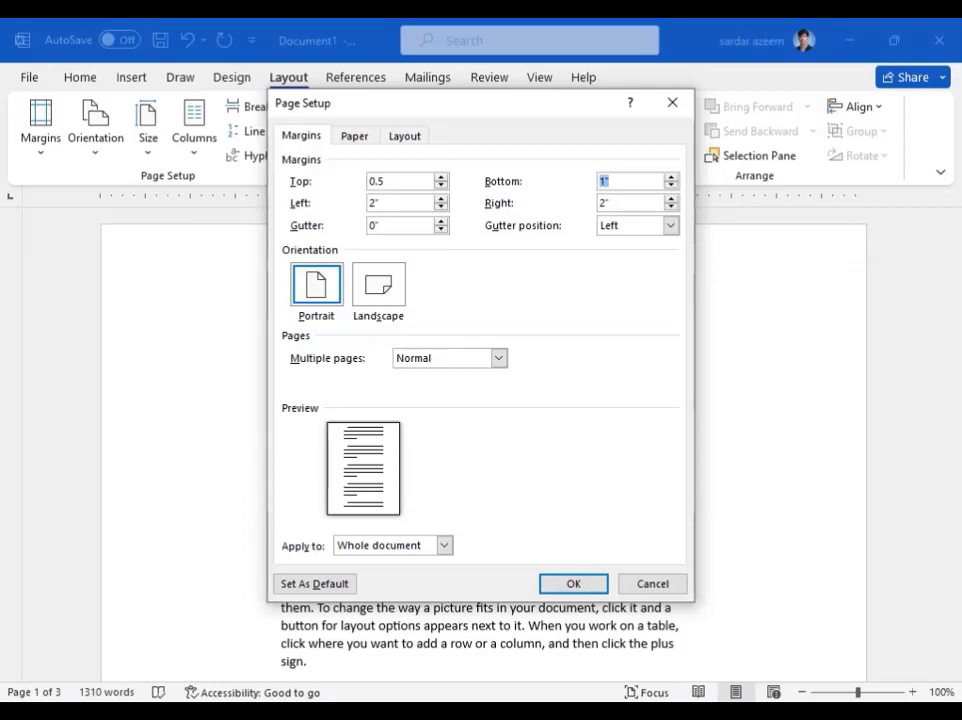
type(".3")
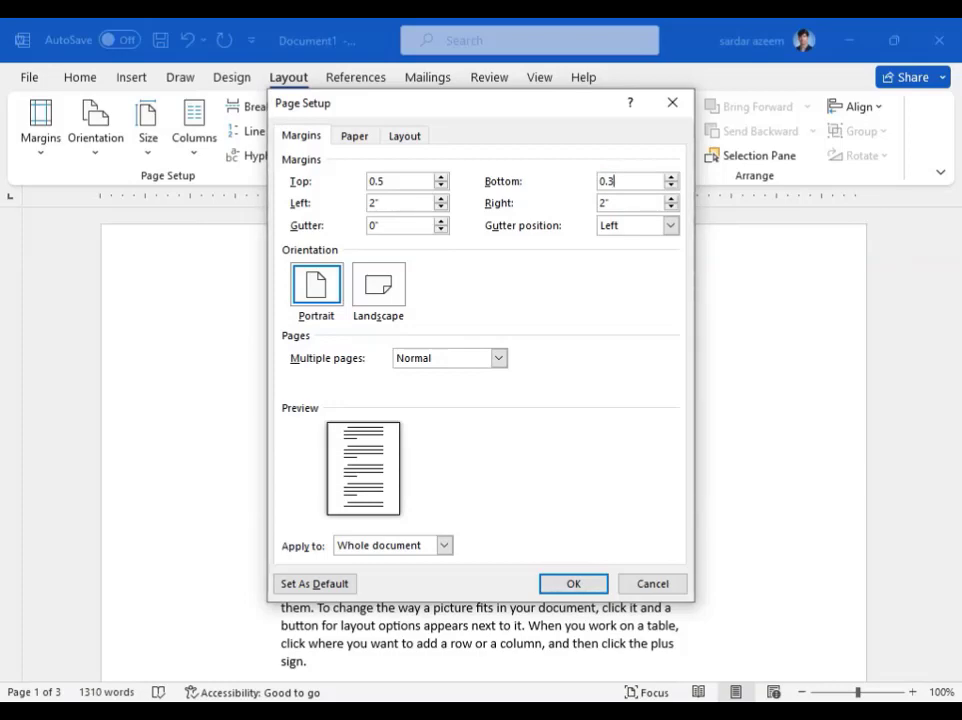
key("Tab")
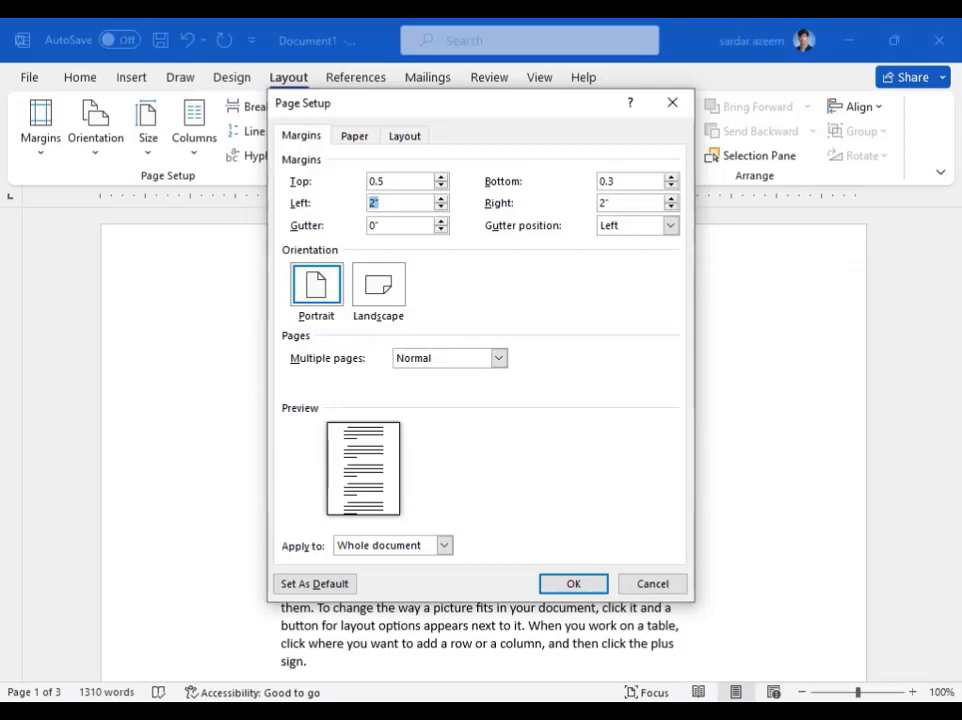
type("0.5")
key("Tab")
type("0")
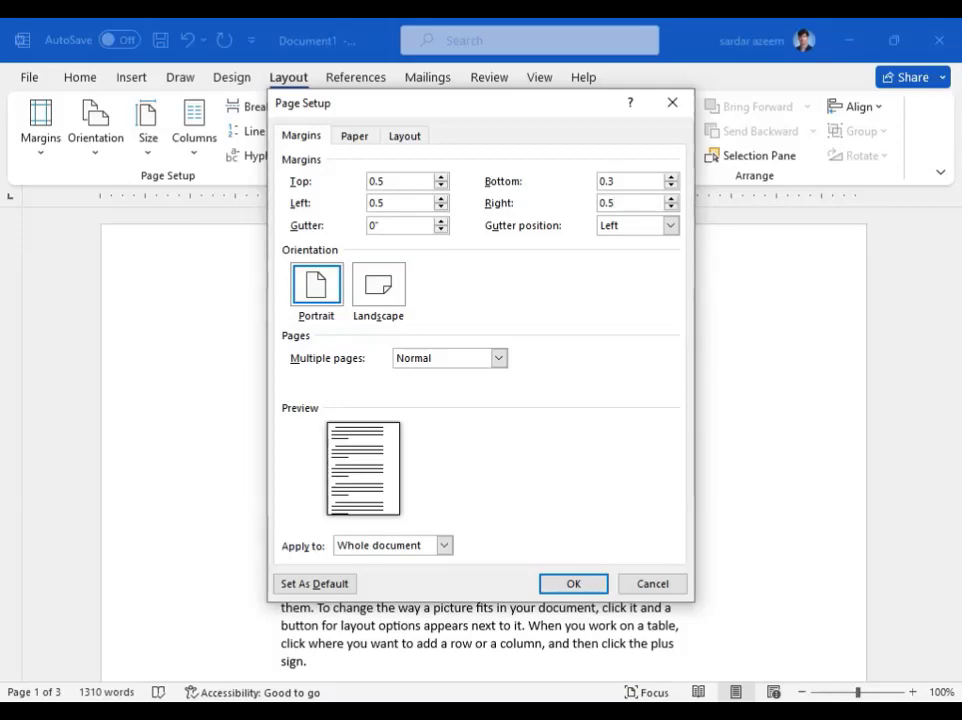
- Set the gutter to 0.5, trying the Top gutter position before returning it to Left
key("Tab")
type("0")
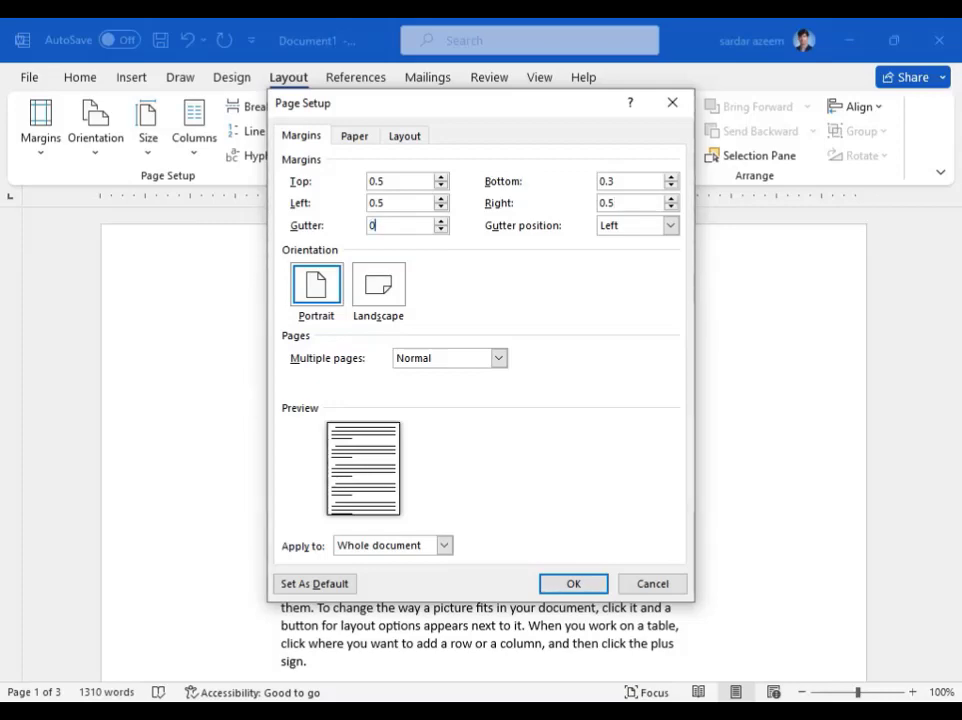
type(".5")
left_click(658, 230)
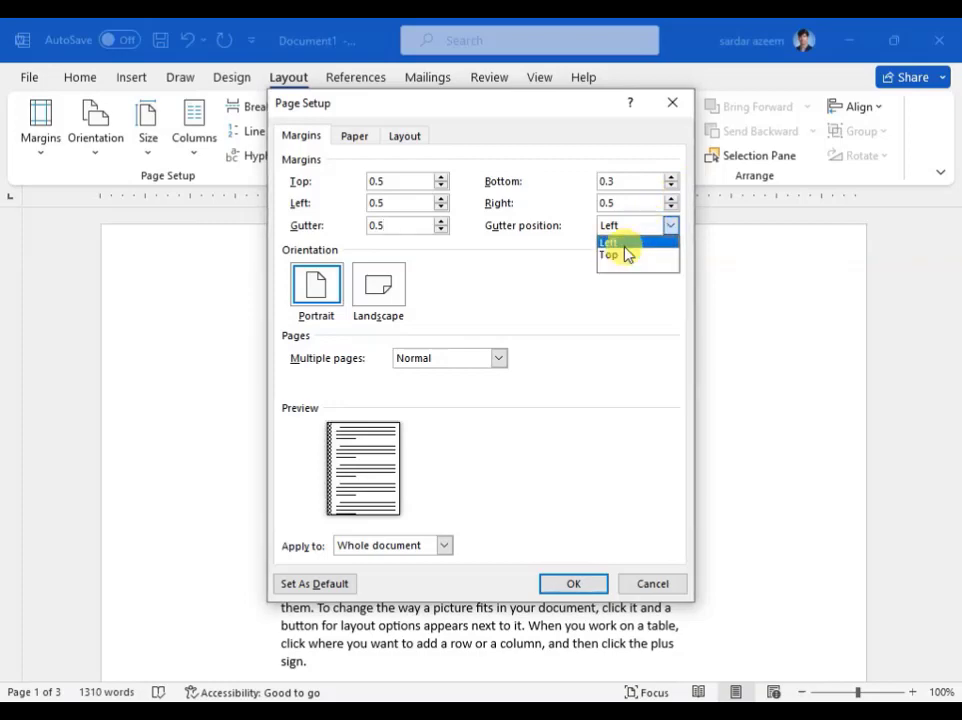
left_click(627, 255)
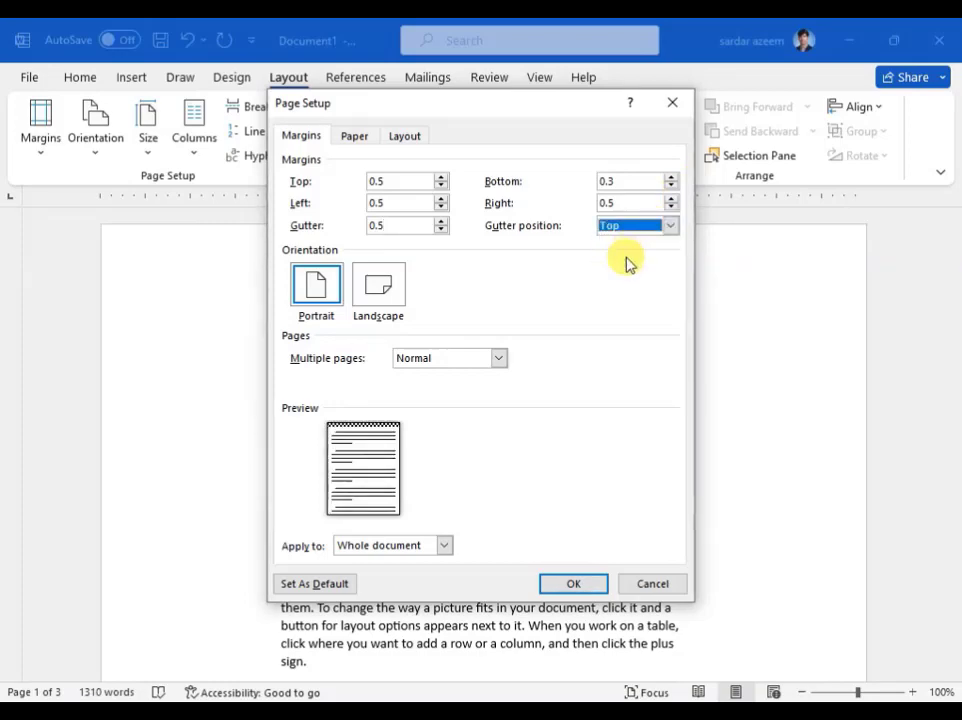
left_click(632, 228)
left_click(629, 243)
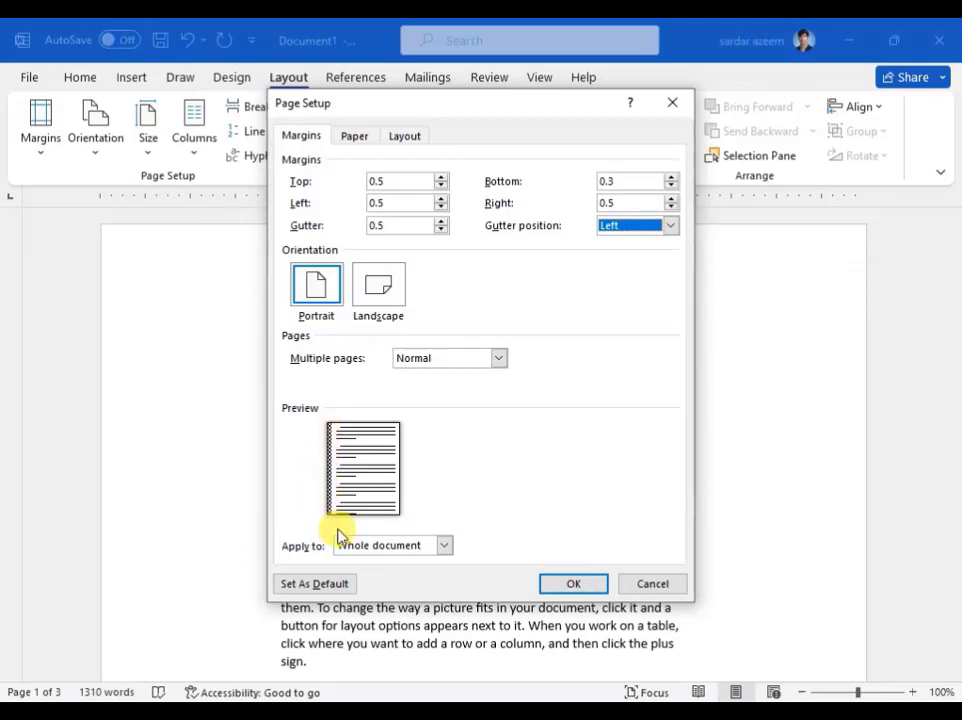
- Choose Portrait orientation and apply the page setup to the whole document
left_click(318, 300)
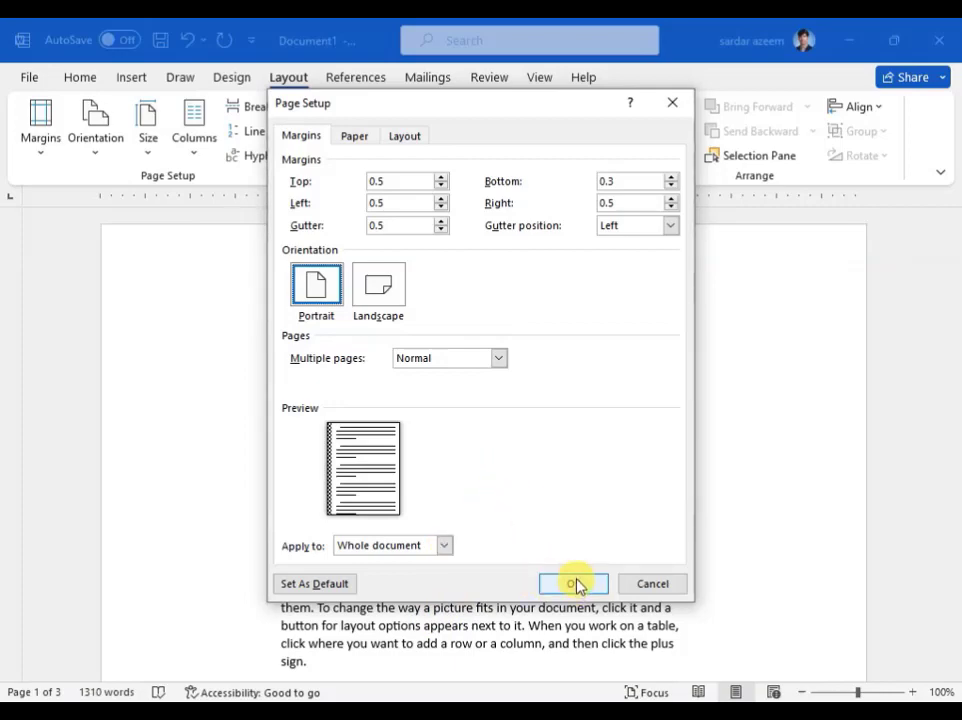
left_click(441, 550)
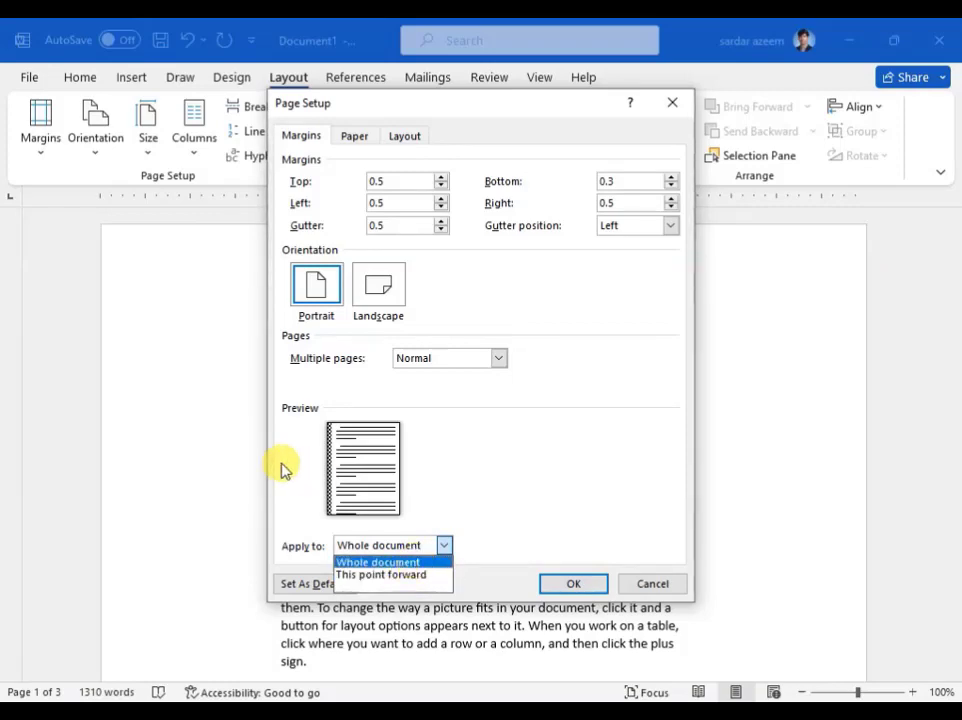
left_click(376, 562)
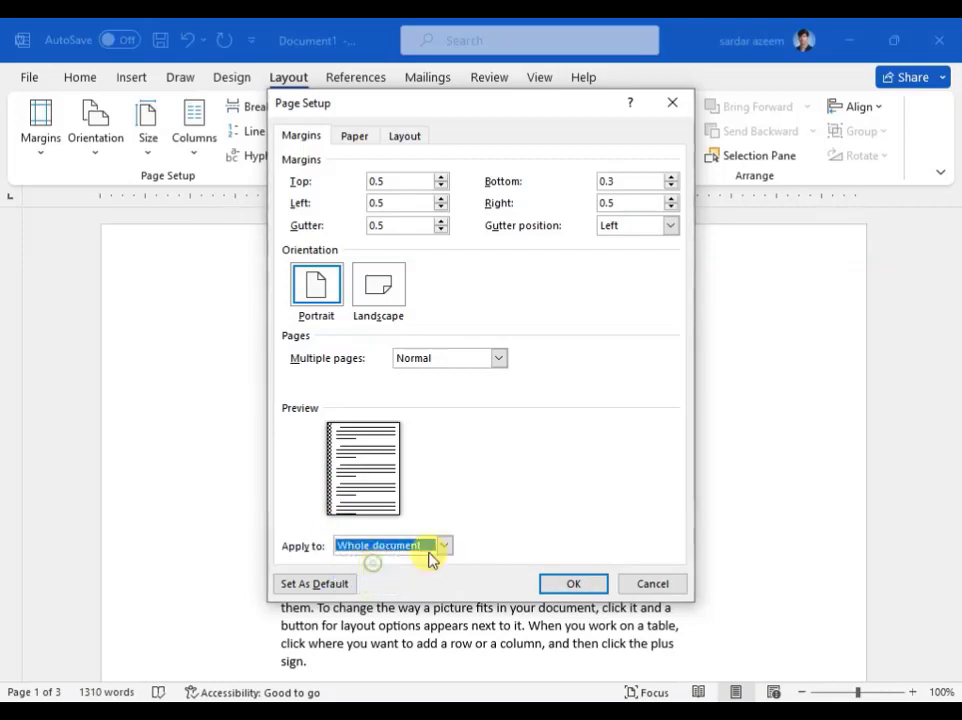
left_click(570, 584)
scroll(466, 513, "up", 5)
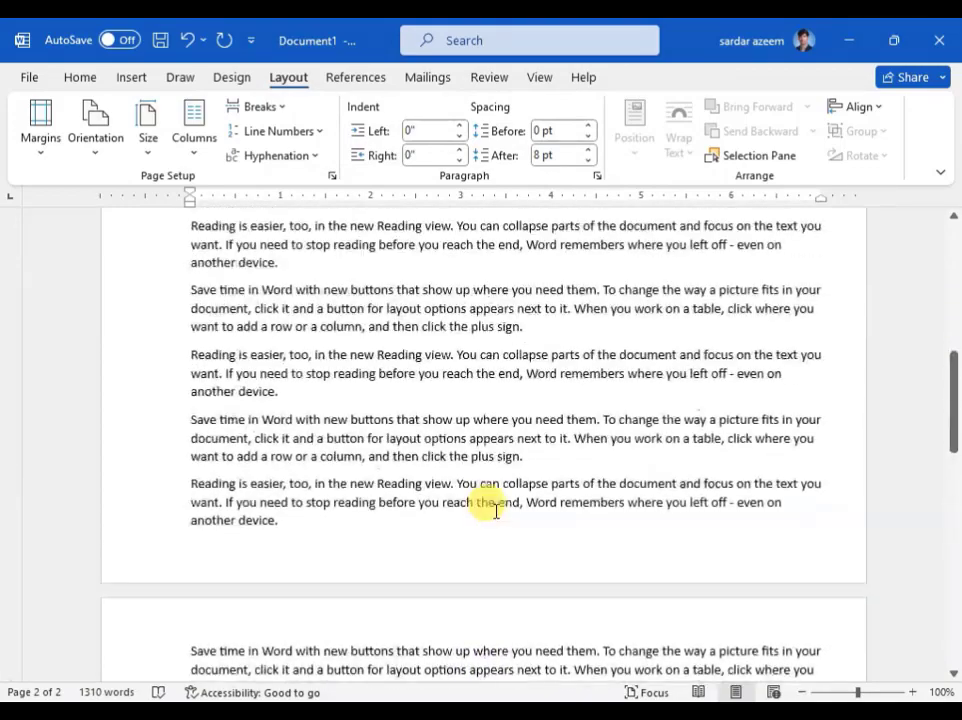
- Look over the document's new margins and choose Portrait as the page orientation
scroll(495, 512, "up", 5)
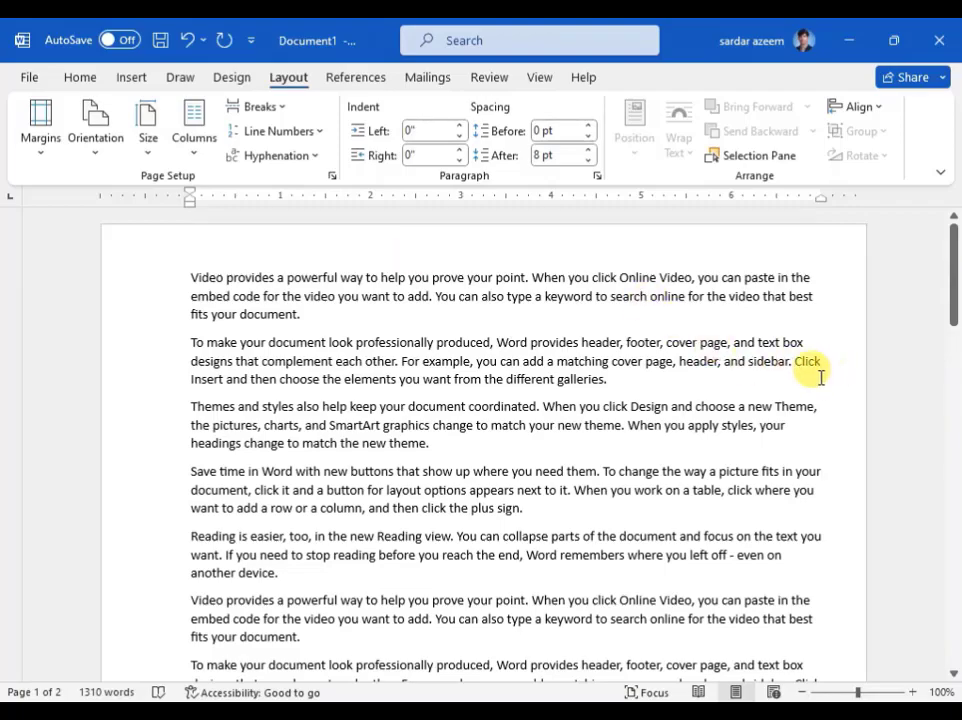
scroll(620, 423, "down", 1)
scroll(615, 430, "down", 10)
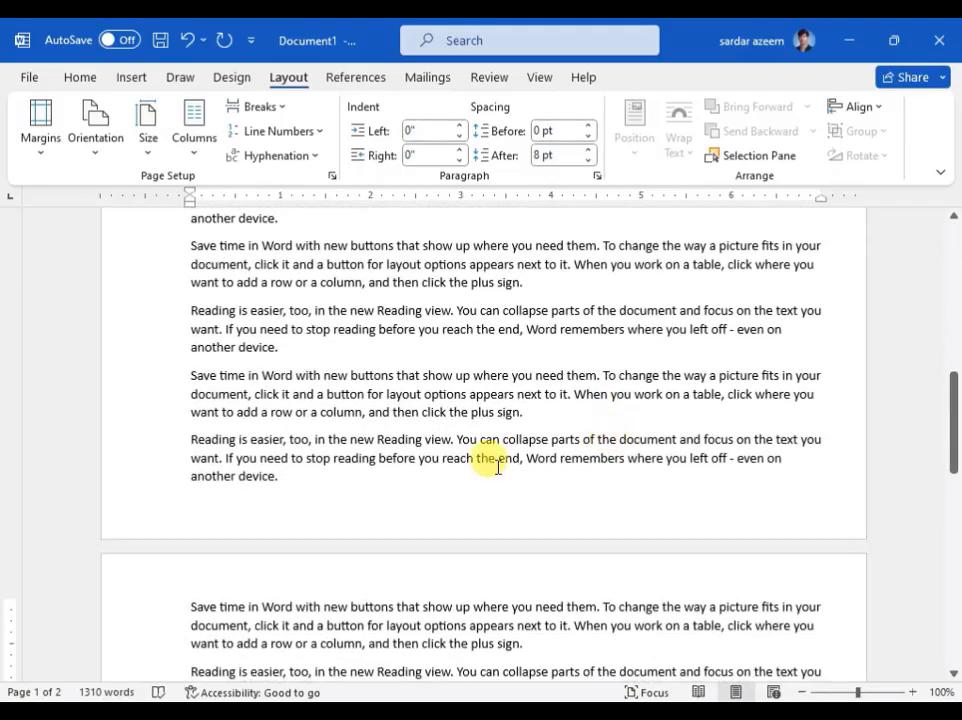
scroll(275, 522, "up", 10)
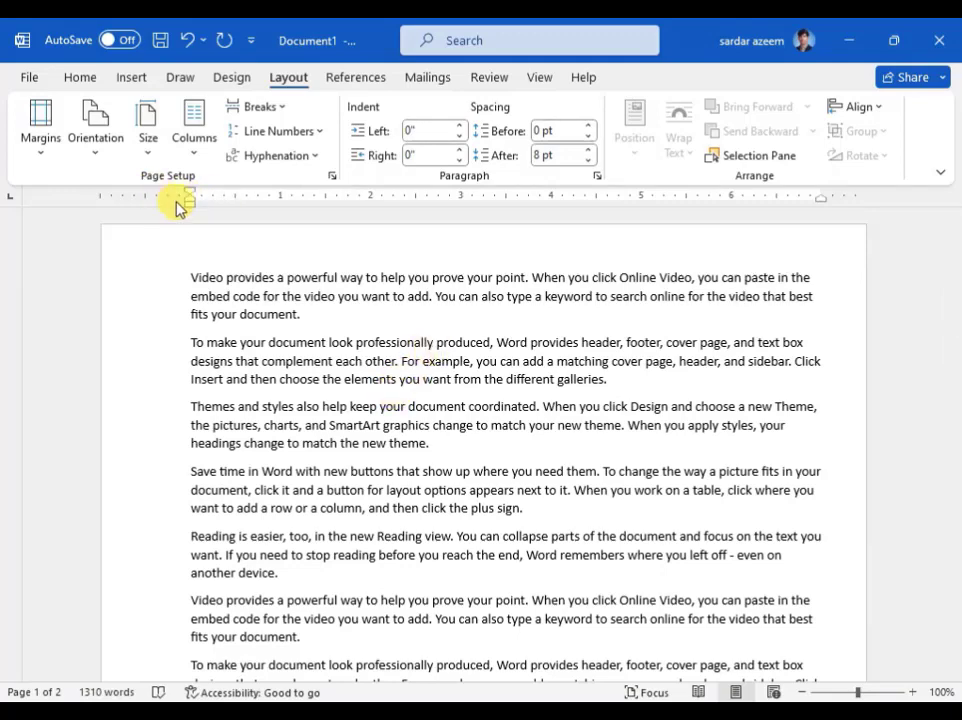
left_click(95, 150)
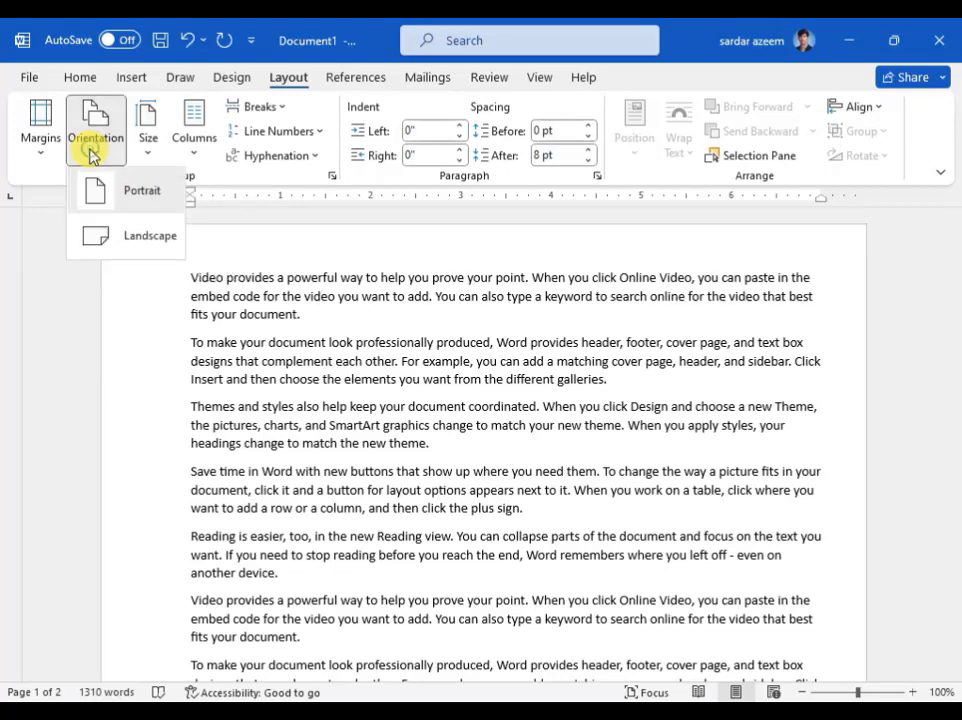
left_click(110, 200)
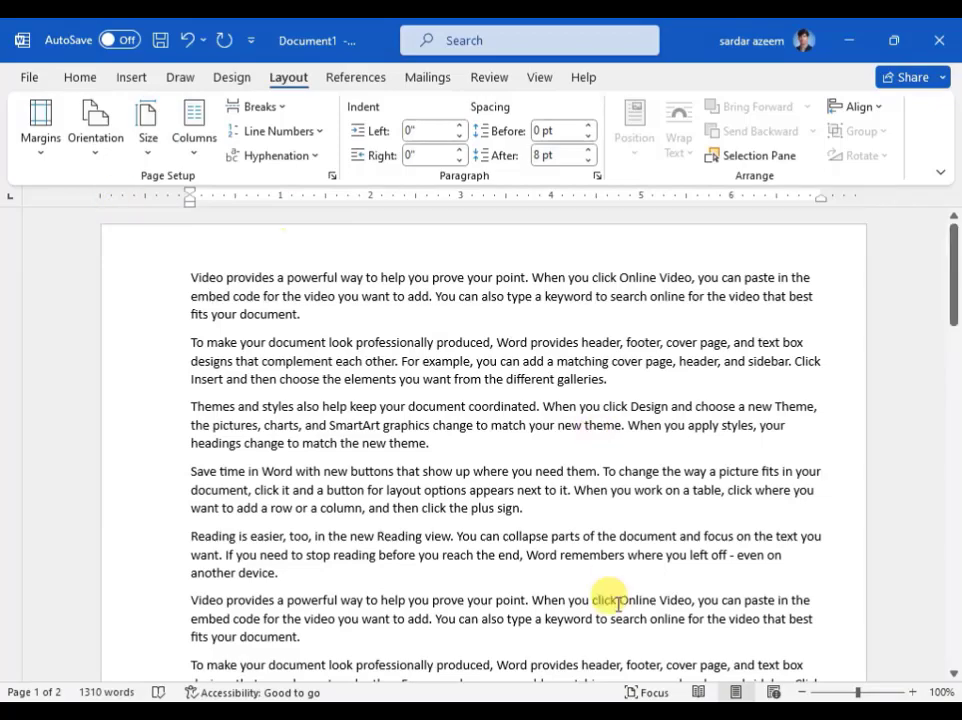
- Switch the page orientation to Landscape and look over both pages
left_click_drag(845, 692, 832, 692)
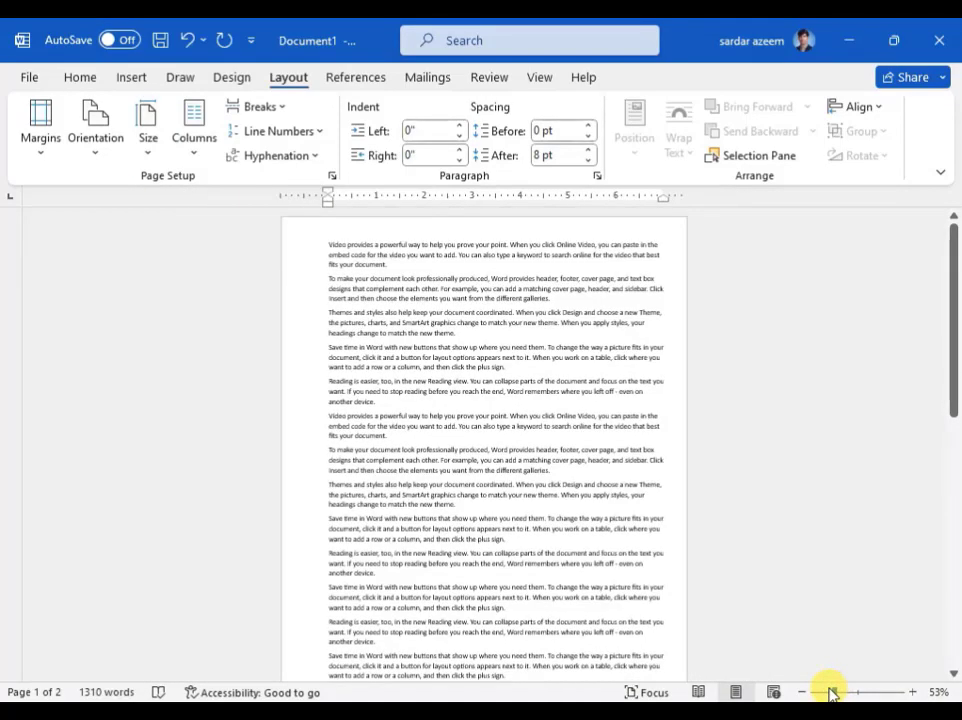
left_click(97, 141)
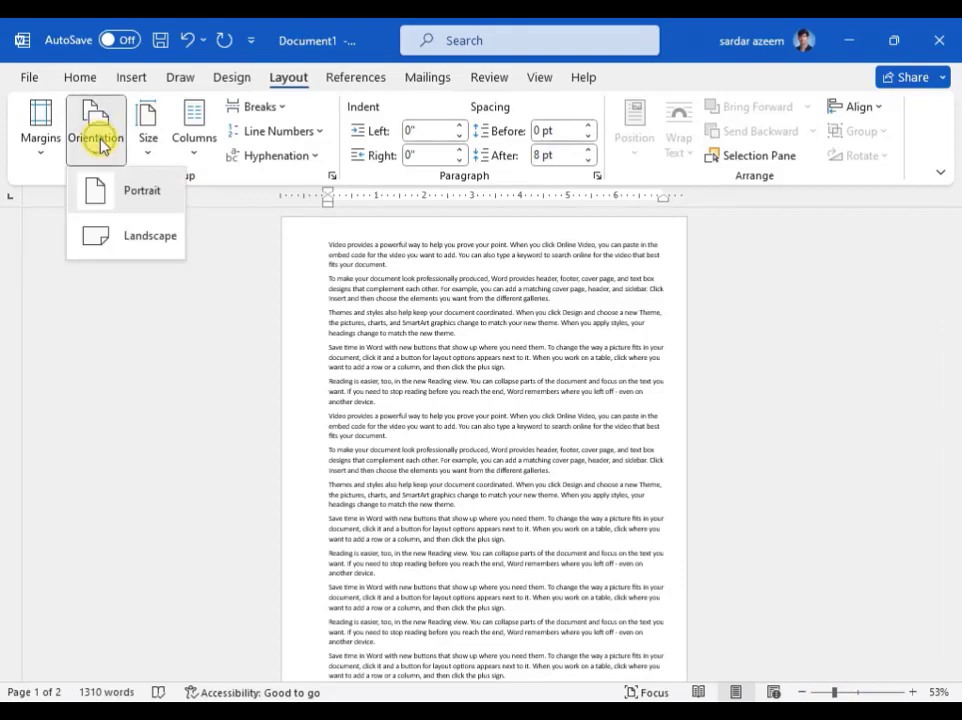
left_click(110, 240)
scroll(112, 251, "down", 5)
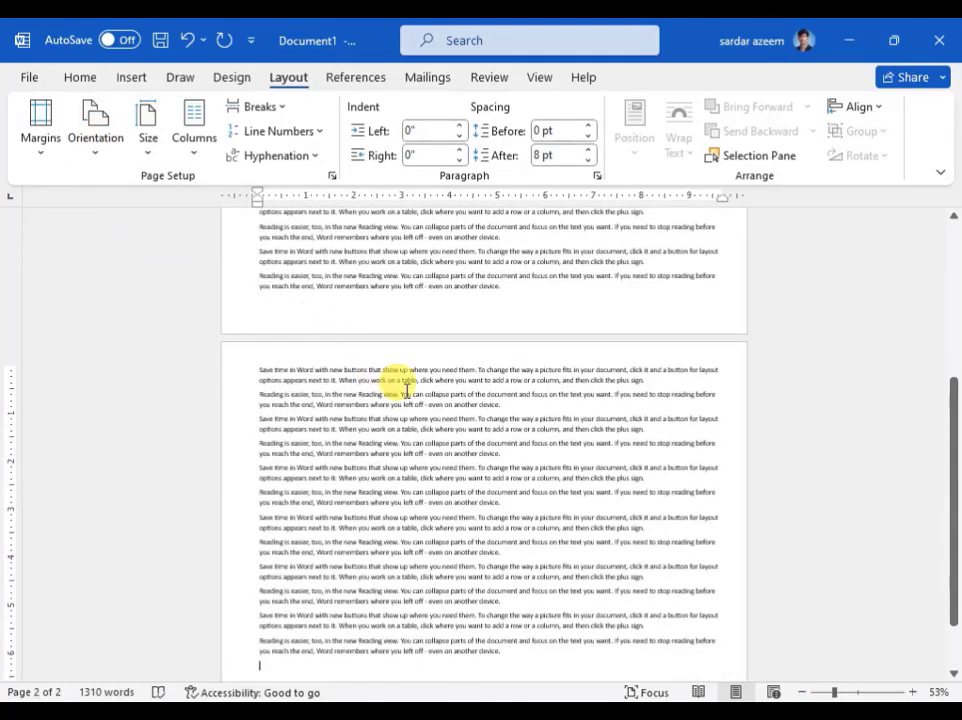
scroll(407, 390, "down", 2)
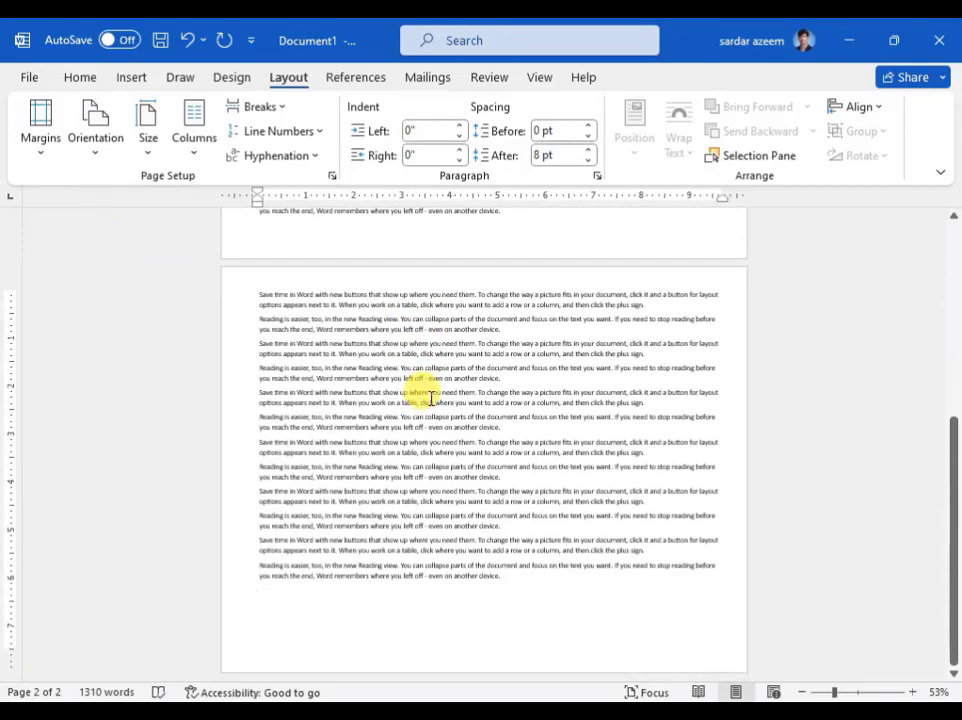
scroll(430, 397, "up", 8)
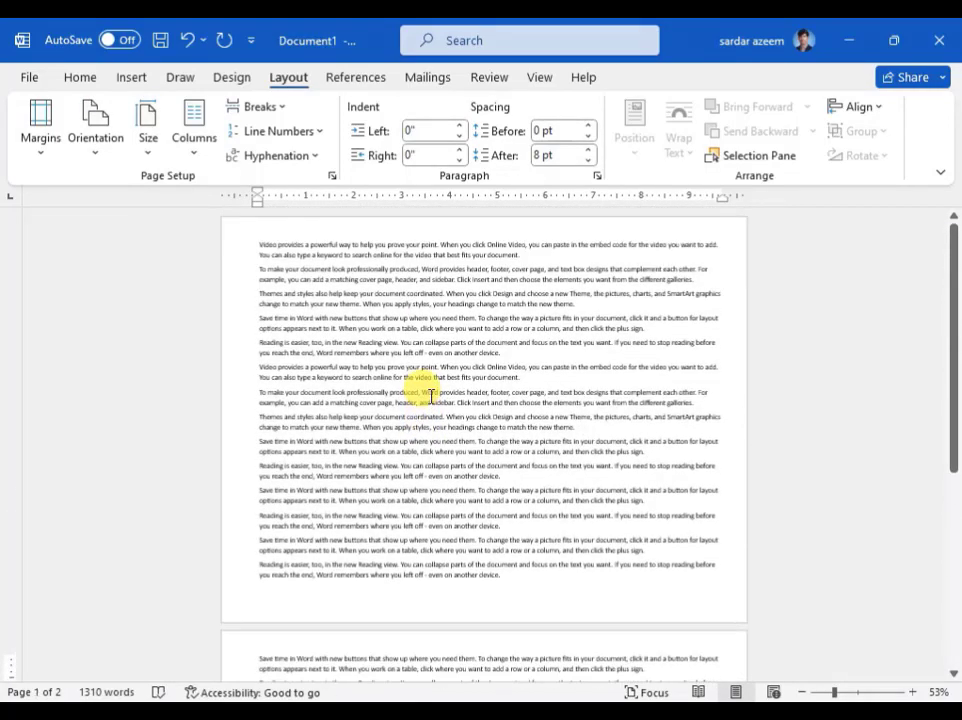
- Return the page orientation to Portrait and go back to the first page
left_click(96, 135)
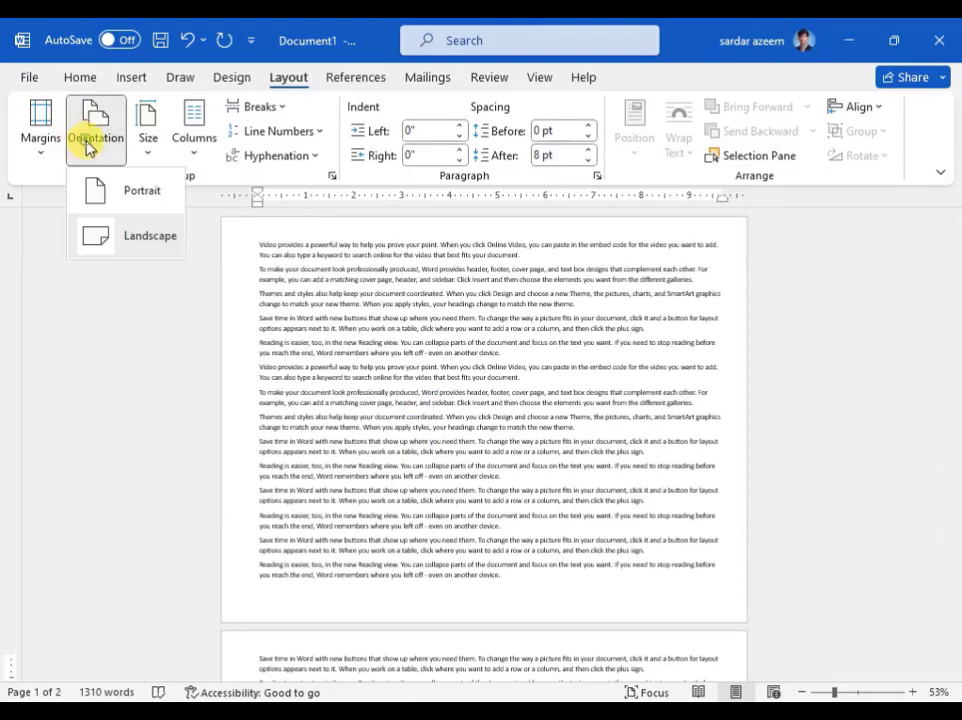
left_click(99, 195)
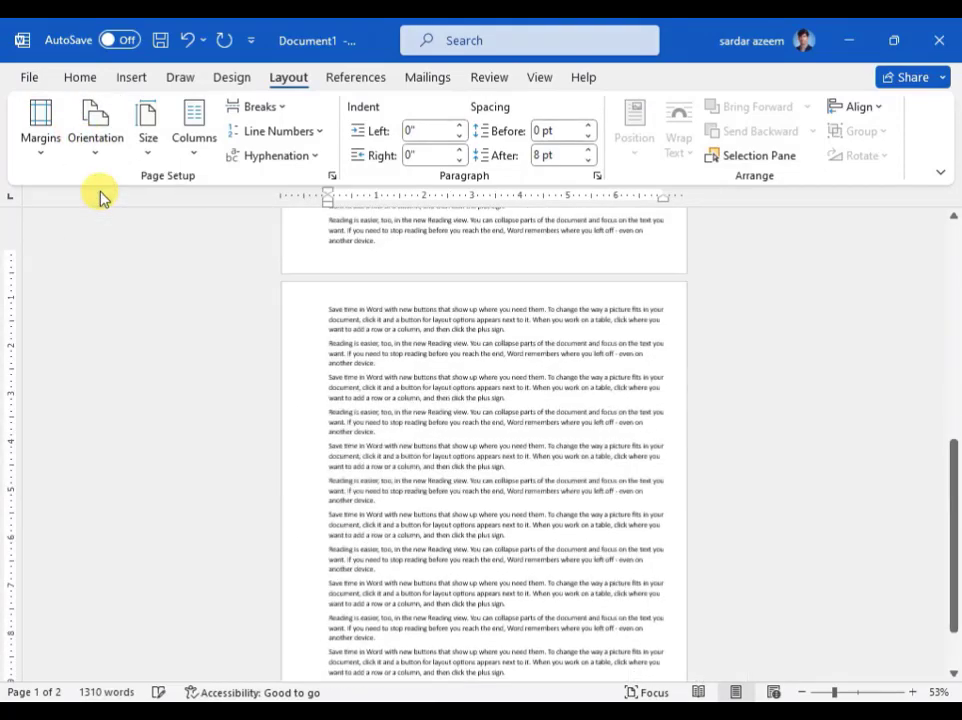
scroll(688, 438, "up", 10)
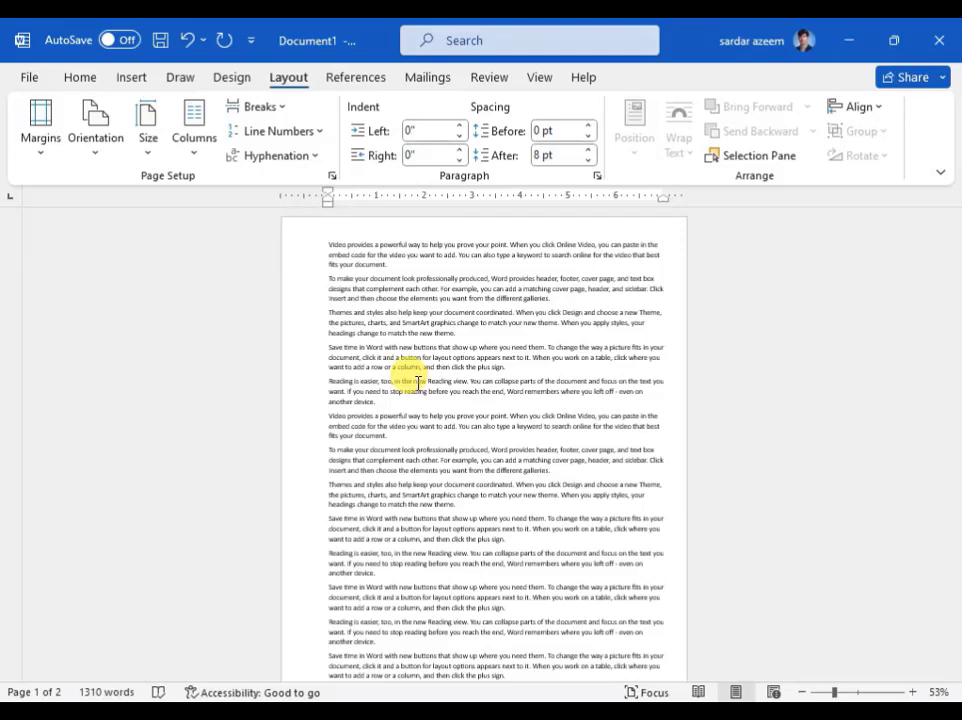
- Set the paper size to Legal, 8.5" x 14", and inspect the pages
left_click(149, 150)
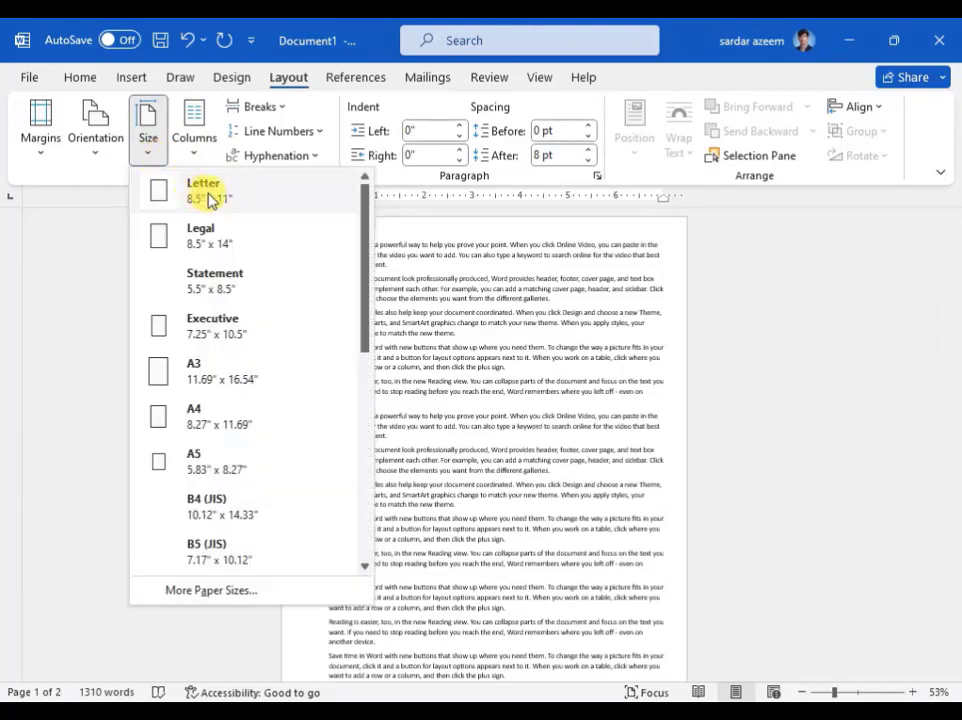
left_click(210, 250)
scroll(300, 300, "down", 8)
scroll(445, 390, "up", 2)
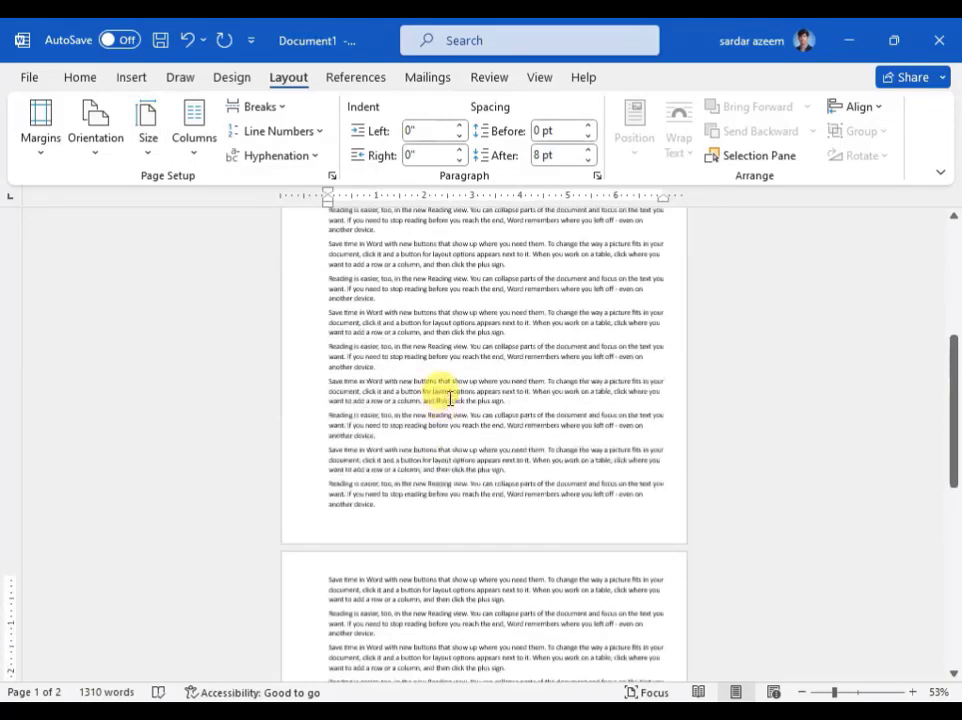
scroll(449, 397, "up", 6)
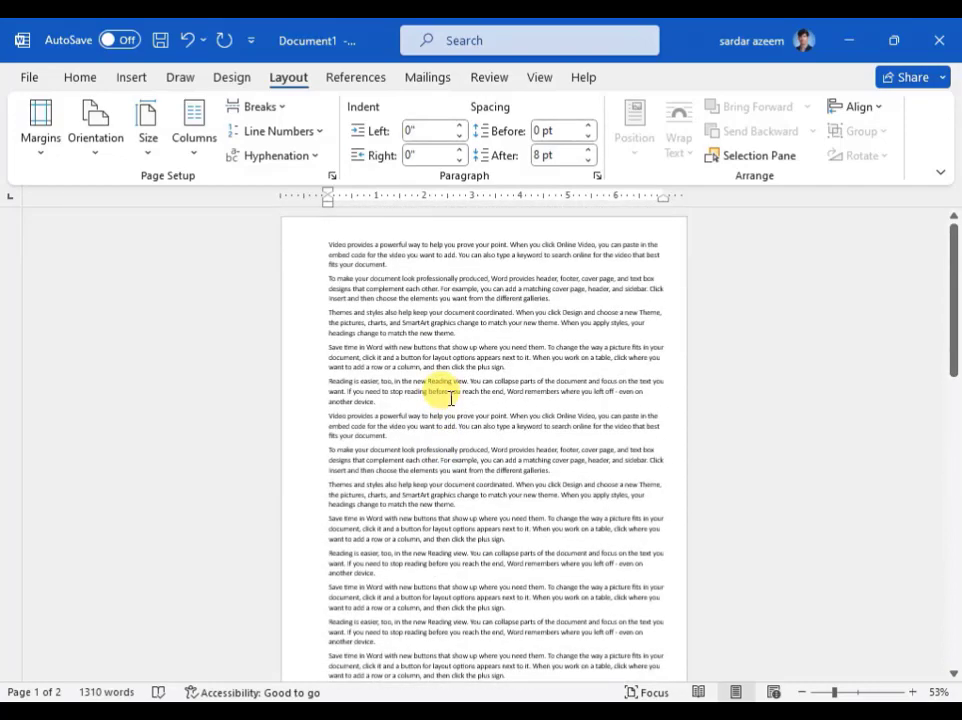
scroll(390, 428, "down", 3)
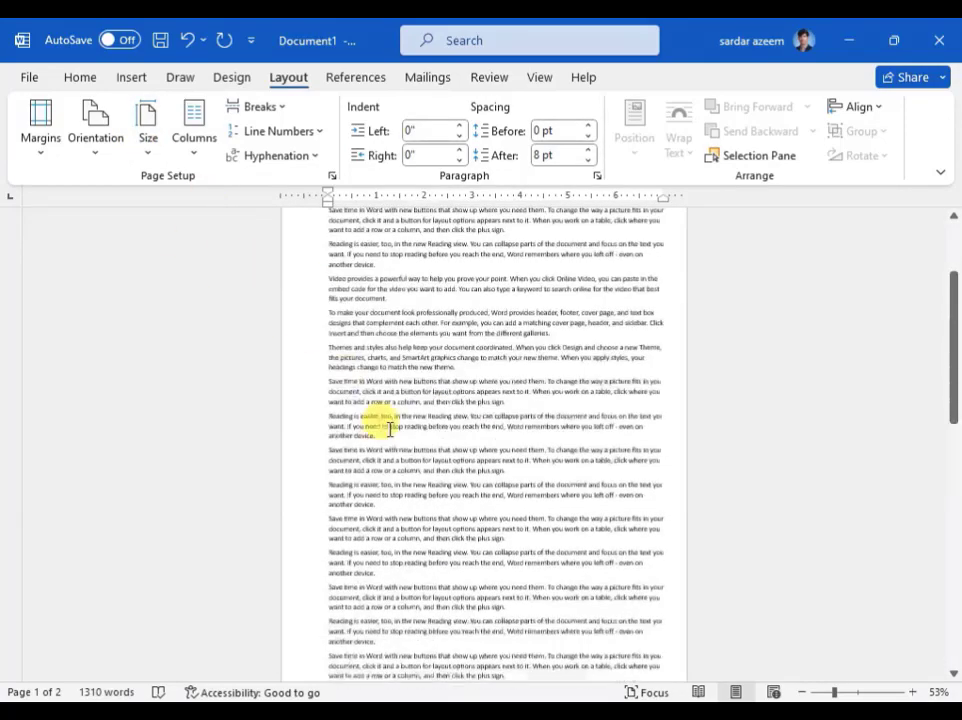
scroll(390, 428, "down", 5)
scroll(400, 432, "up", 8)
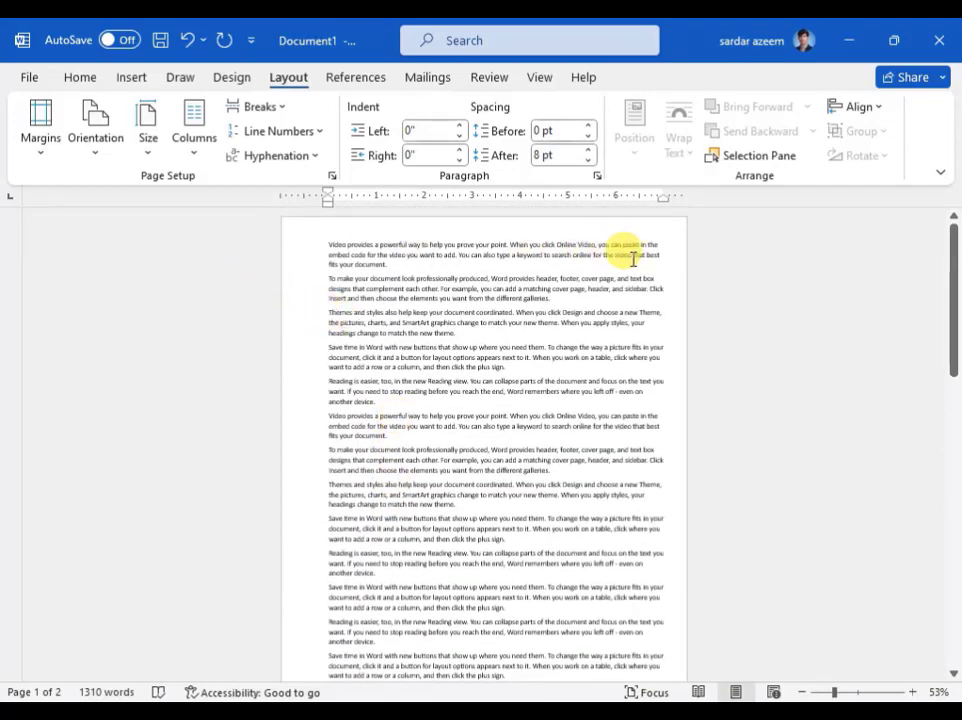
- Set the paper size back to Letter, 8.5" x 11"
left_click(152, 138)
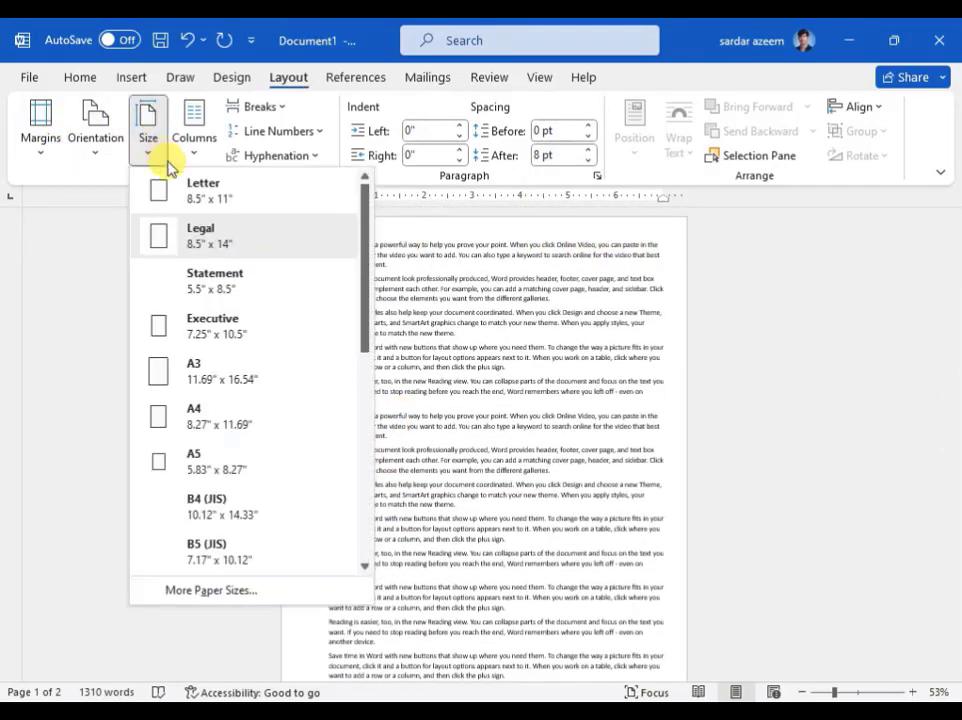
left_click(187, 191)
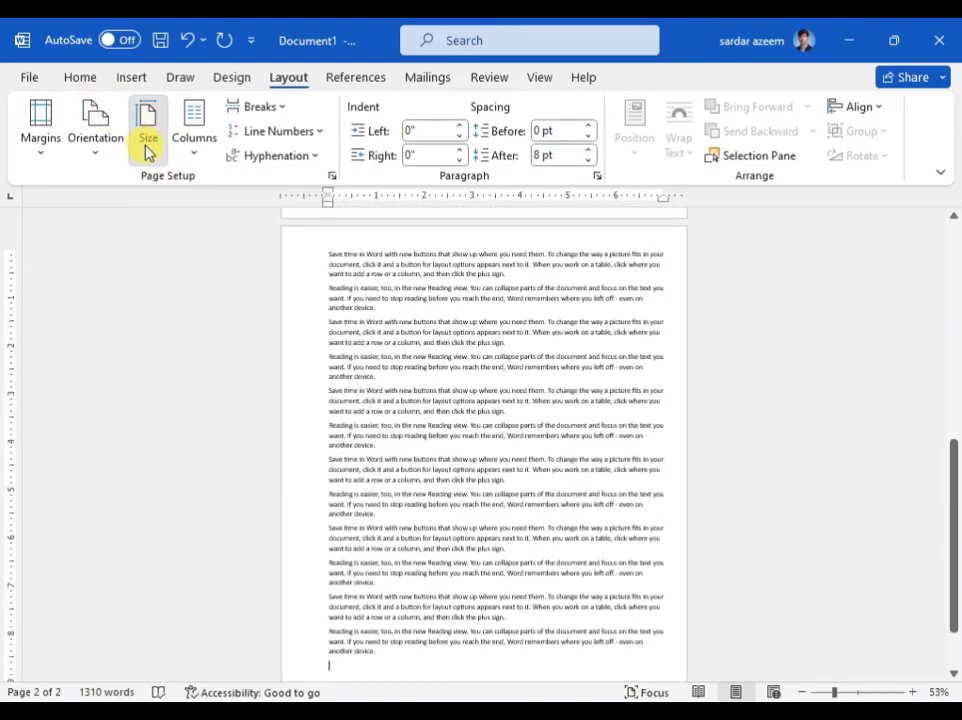
left_click(148, 150)
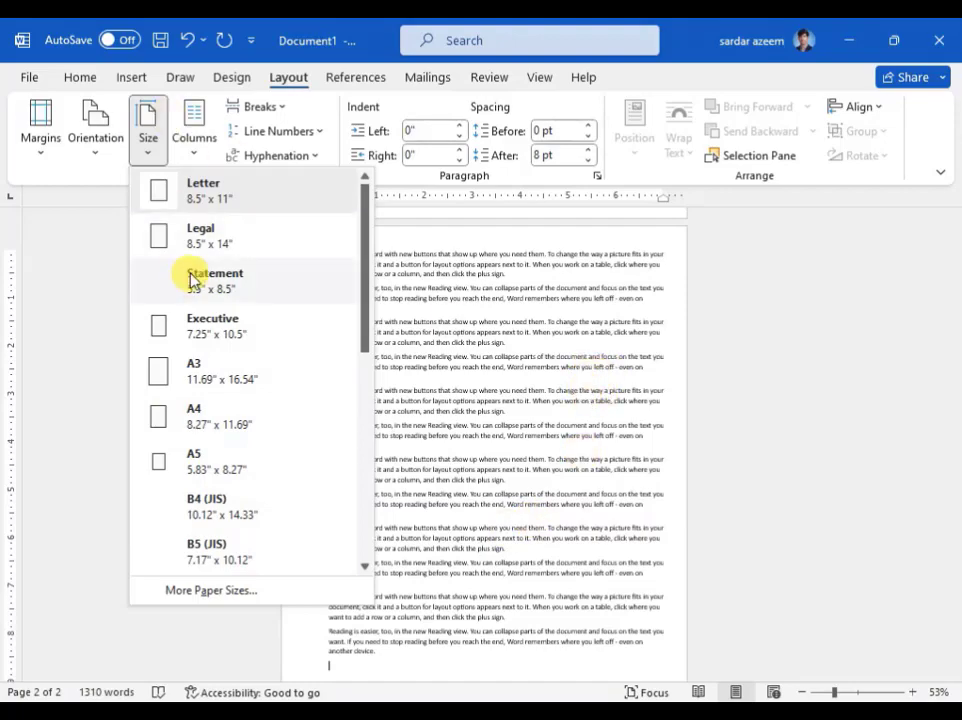
left_click(209, 196)
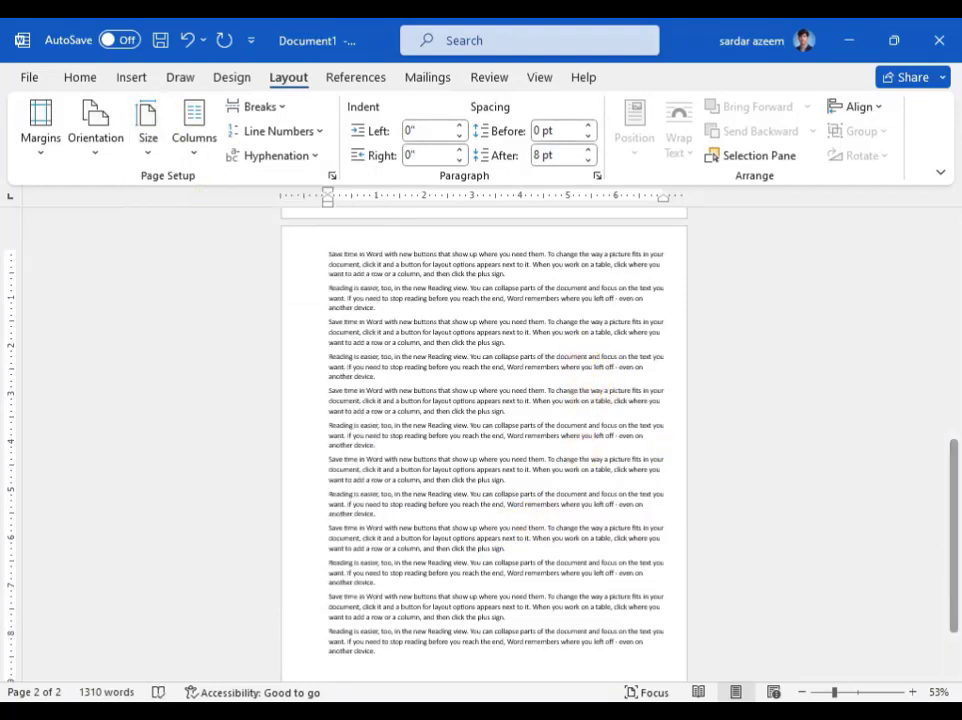
- Lay out the third through seventh paragraphs of page 2 in two columns, and change the layout to three columns
left_click(857, 691)
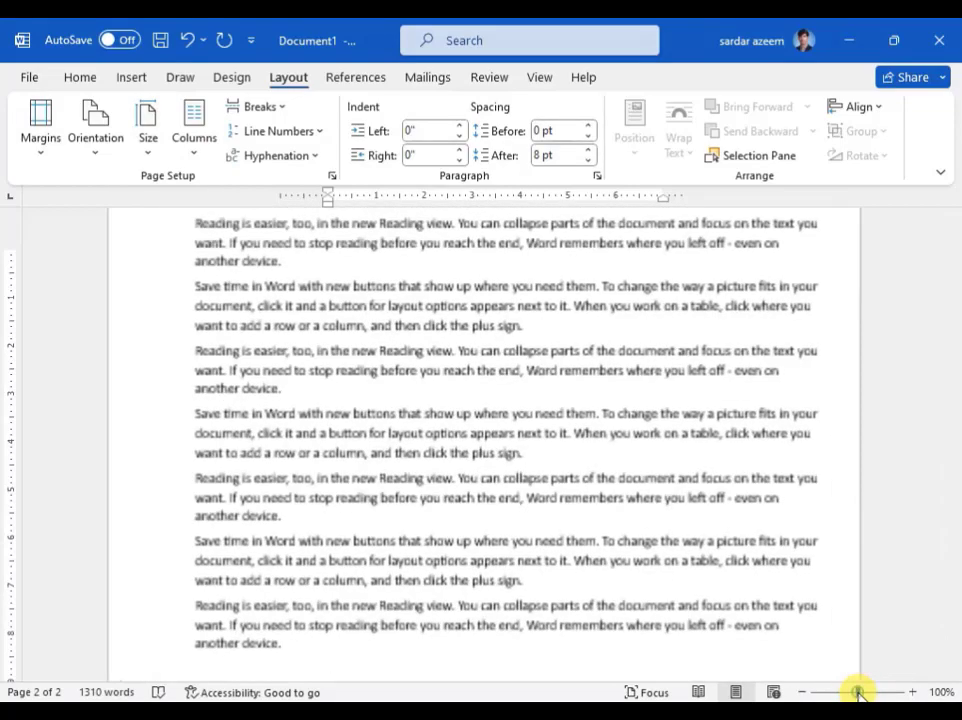
scroll(290, 322, "up", 1)
scroll(273, 316, "up", 3)
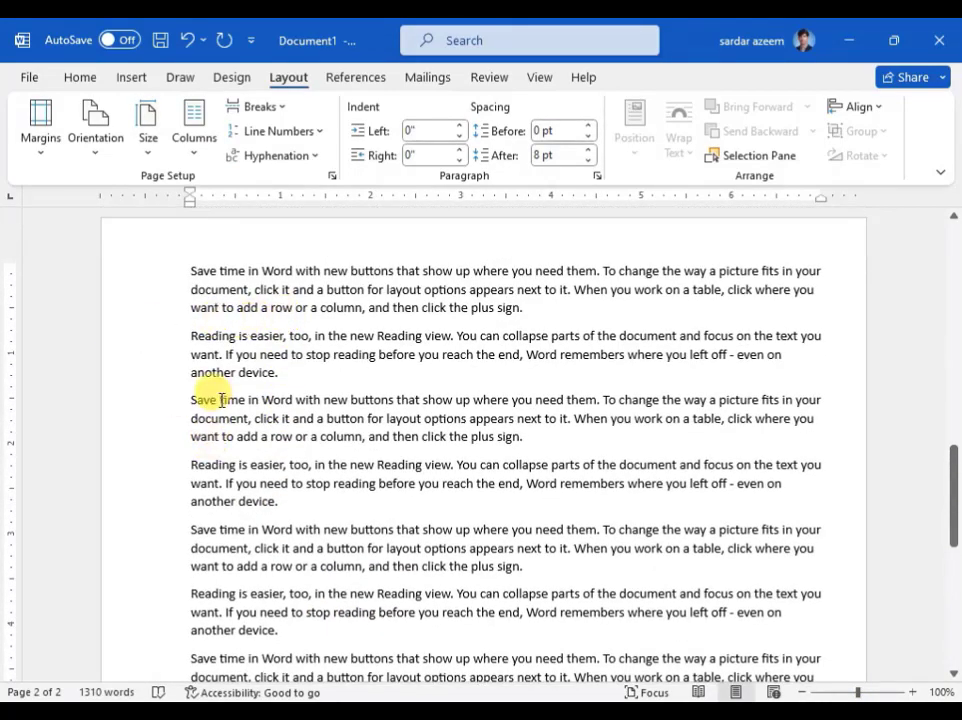
scroll(180, 333, "down", 1)
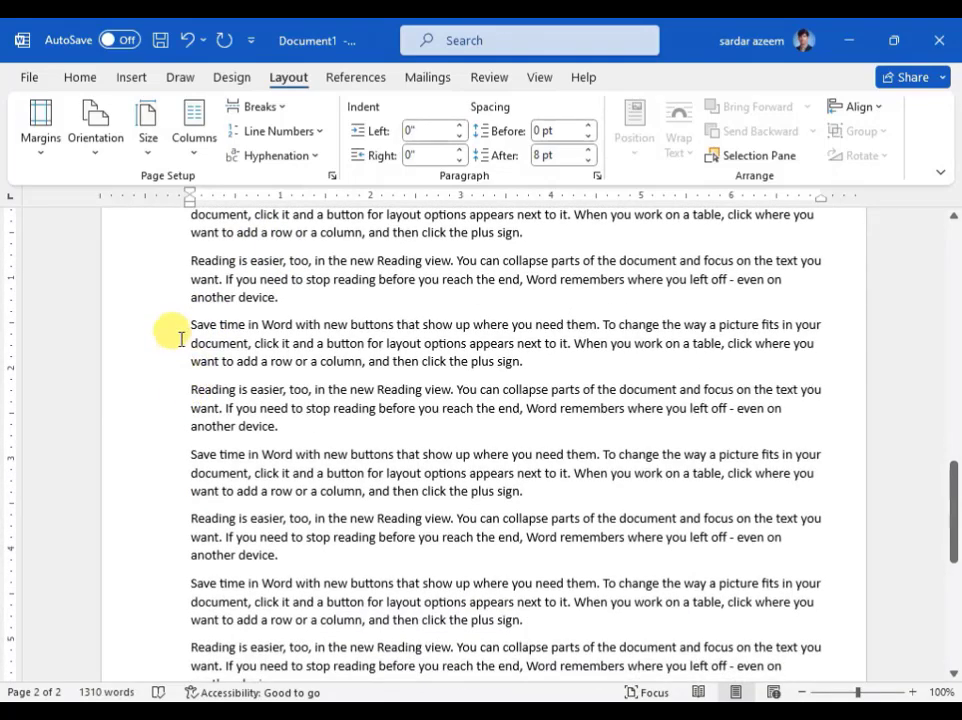
left_click_drag(189, 318, 532, 620)
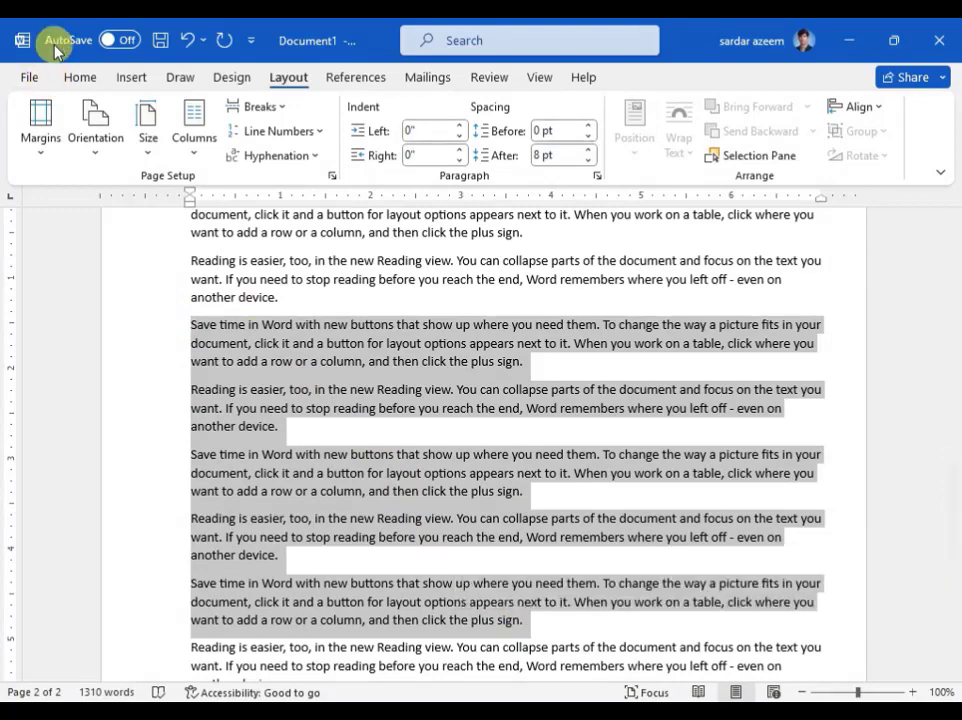
left_click(185, 152)
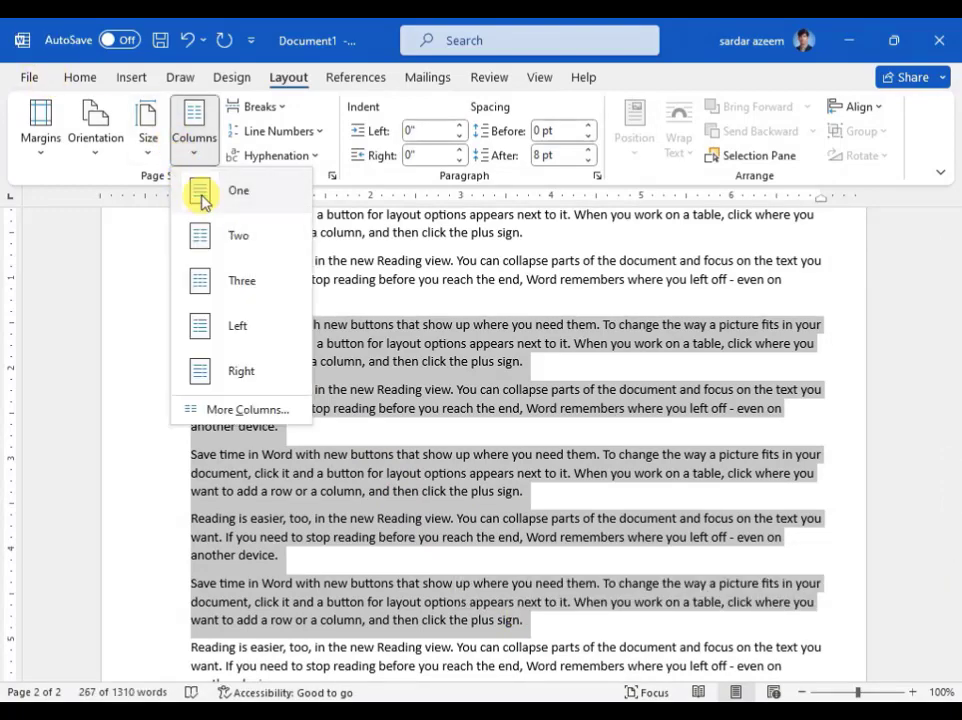
left_click(205, 237)
left_click(207, 152)
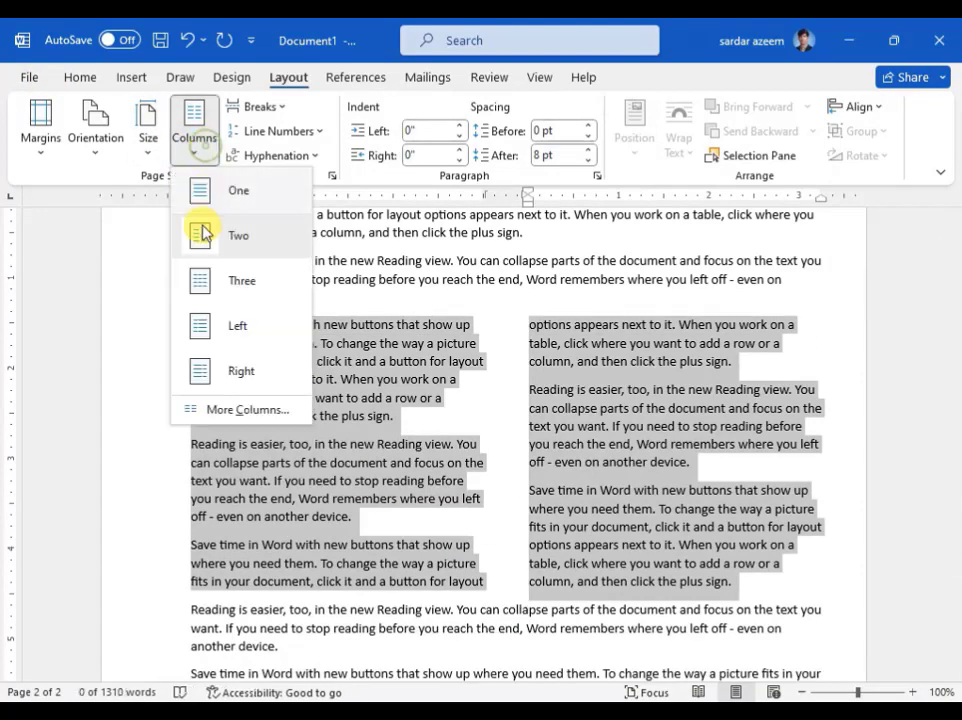
left_click(200, 280)
- Try the Left and Right uneven column layouts on the selected paragraphs
left_click(193, 150)
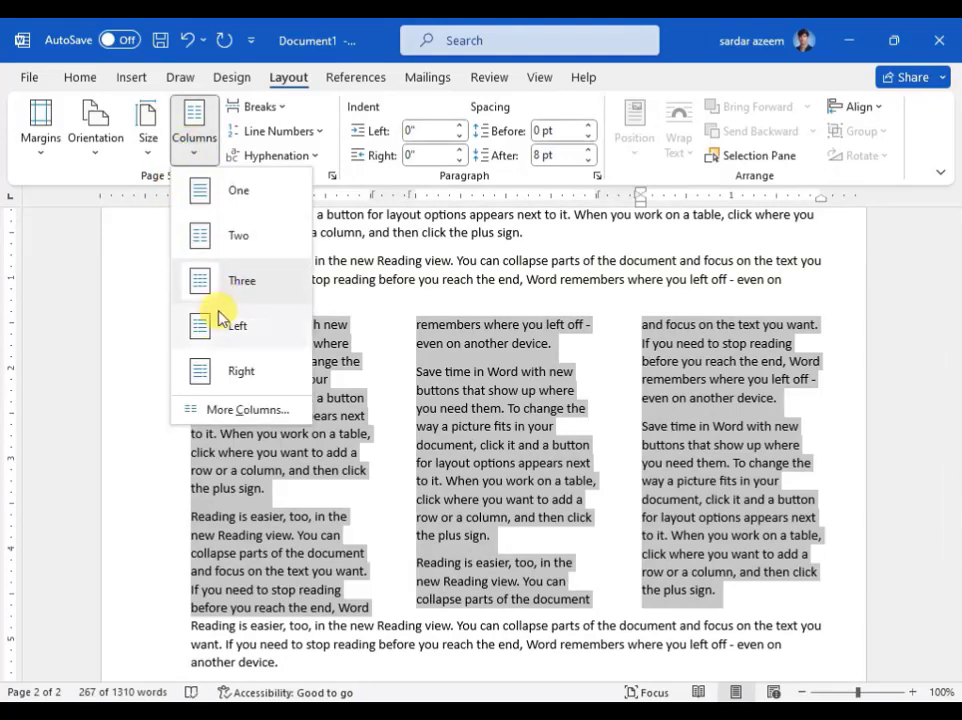
left_click(222, 320)
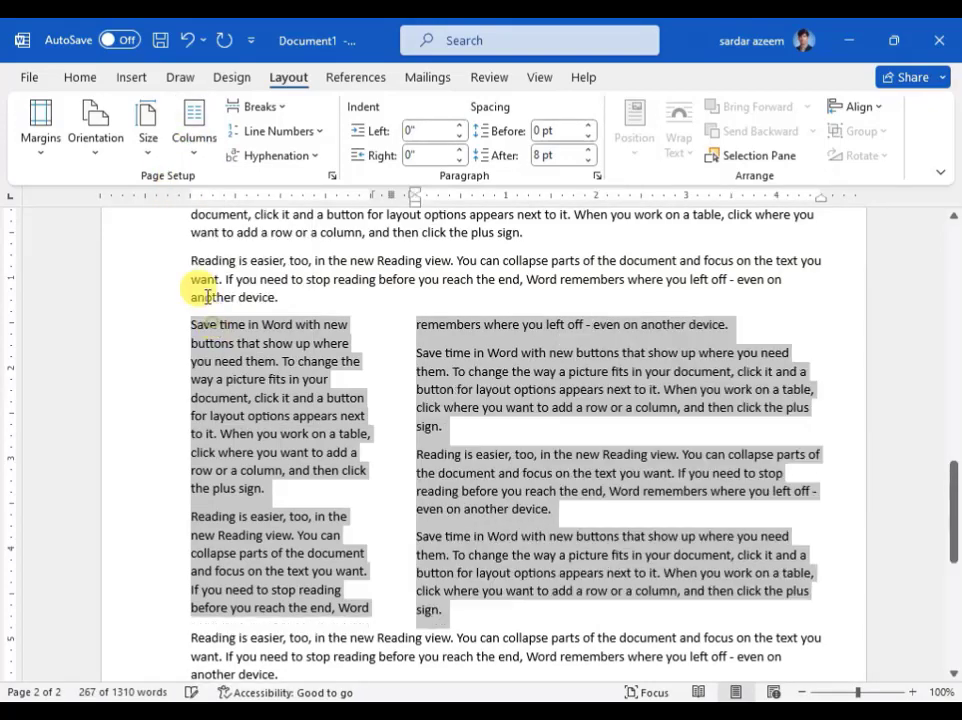
left_click(190, 148)
left_click(205, 368)
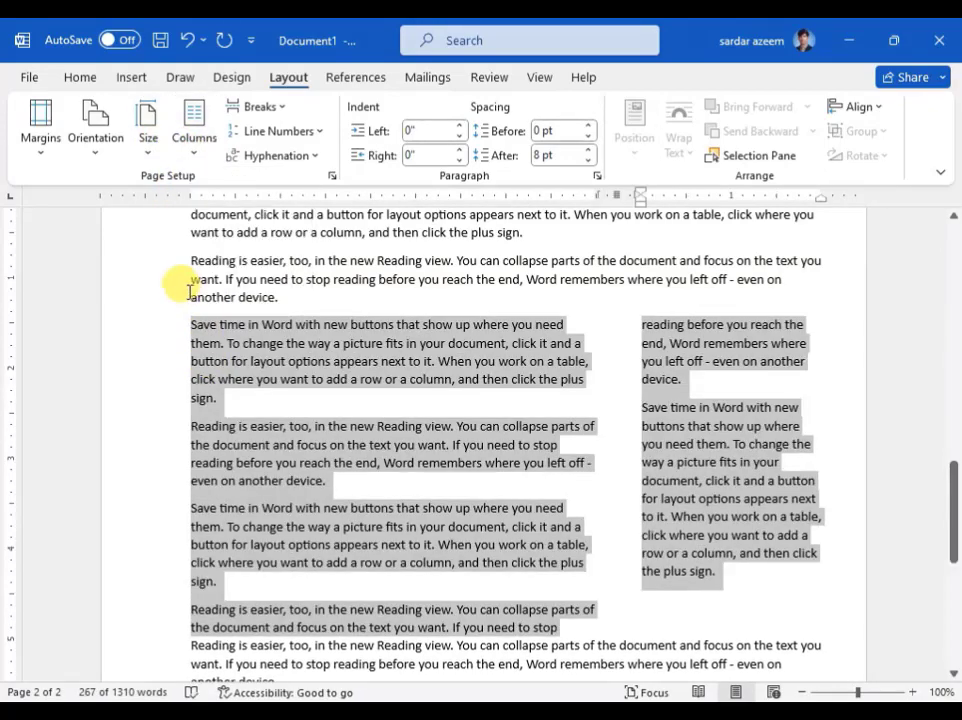
- Apply three equal columns to the selected paragraphs again before returning them to one column
left_click(196, 148)
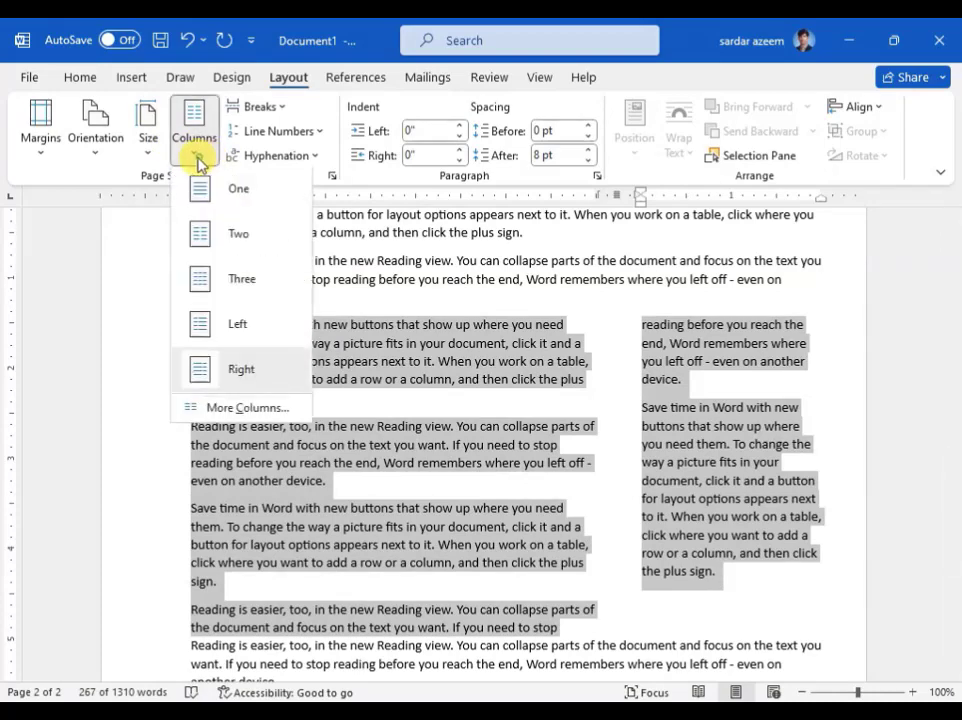
left_click(214, 283)
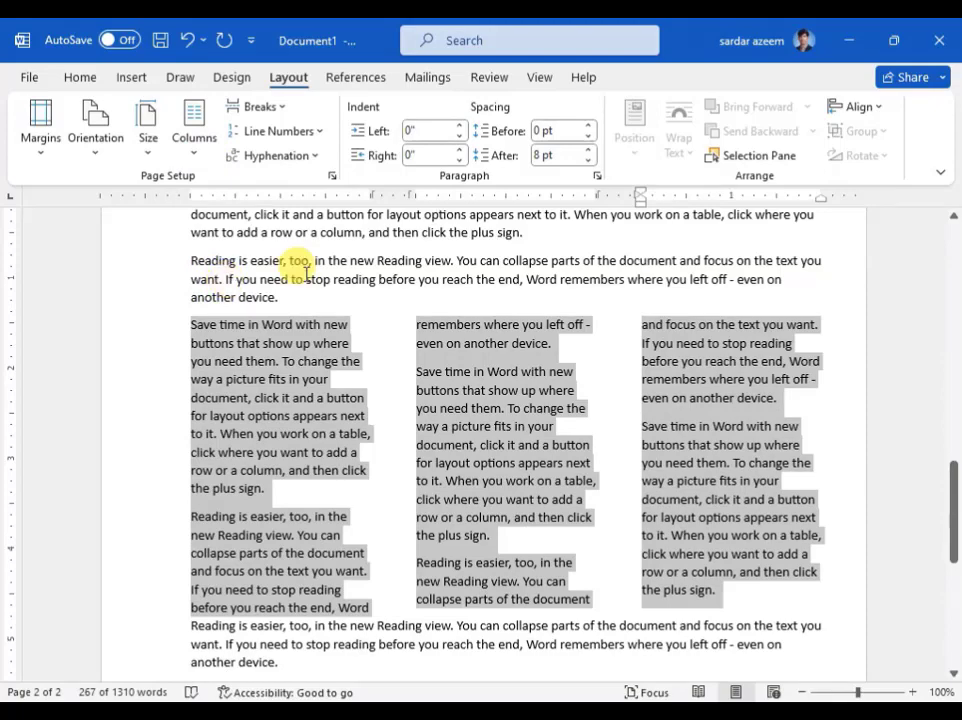
left_click(194, 148)
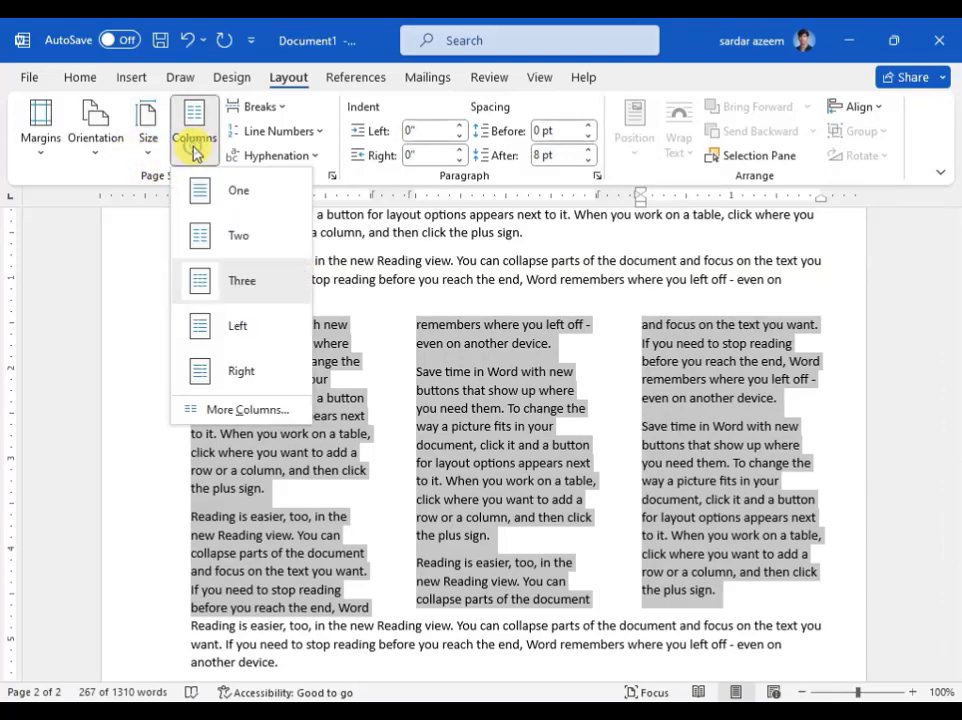
left_click(205, 201)
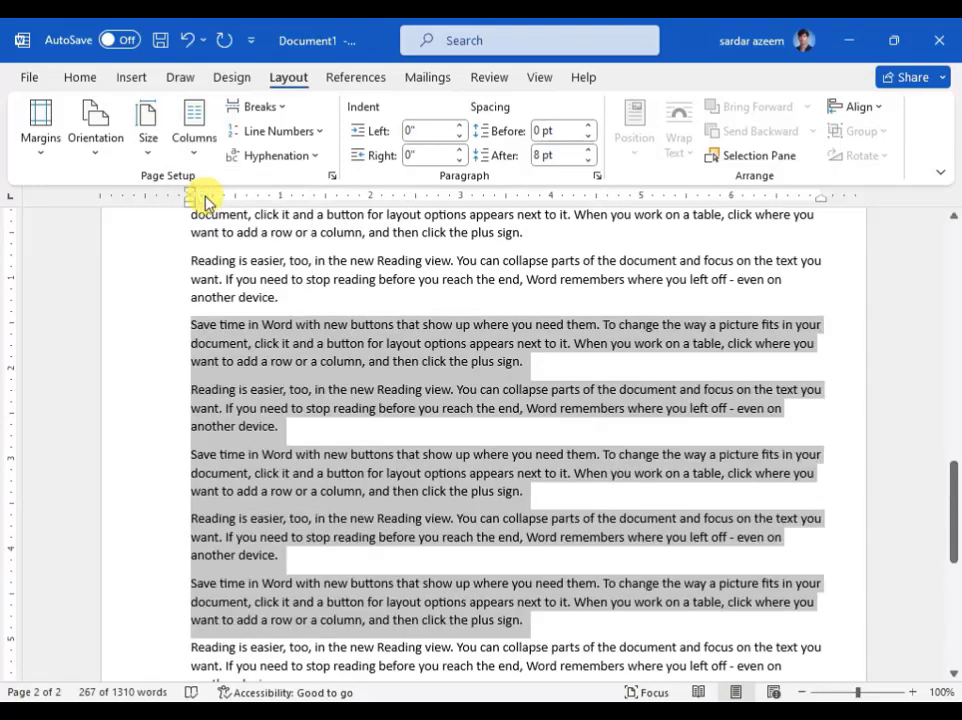
- Open the detailed column settings for the selected paragraphs
left_click(143, 142)
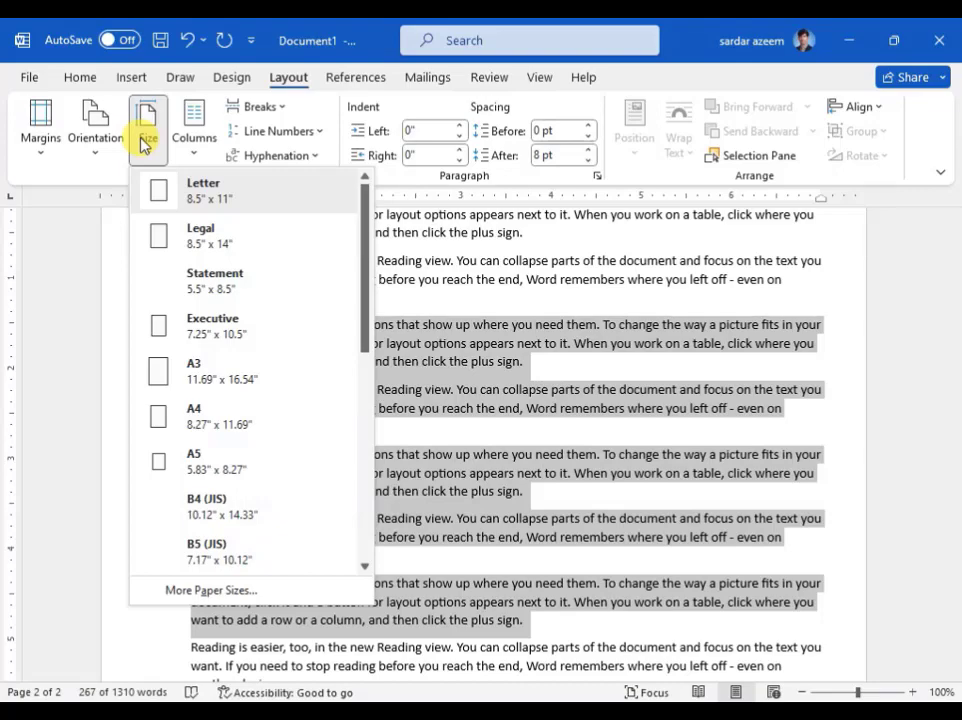
left_click(197, 152)
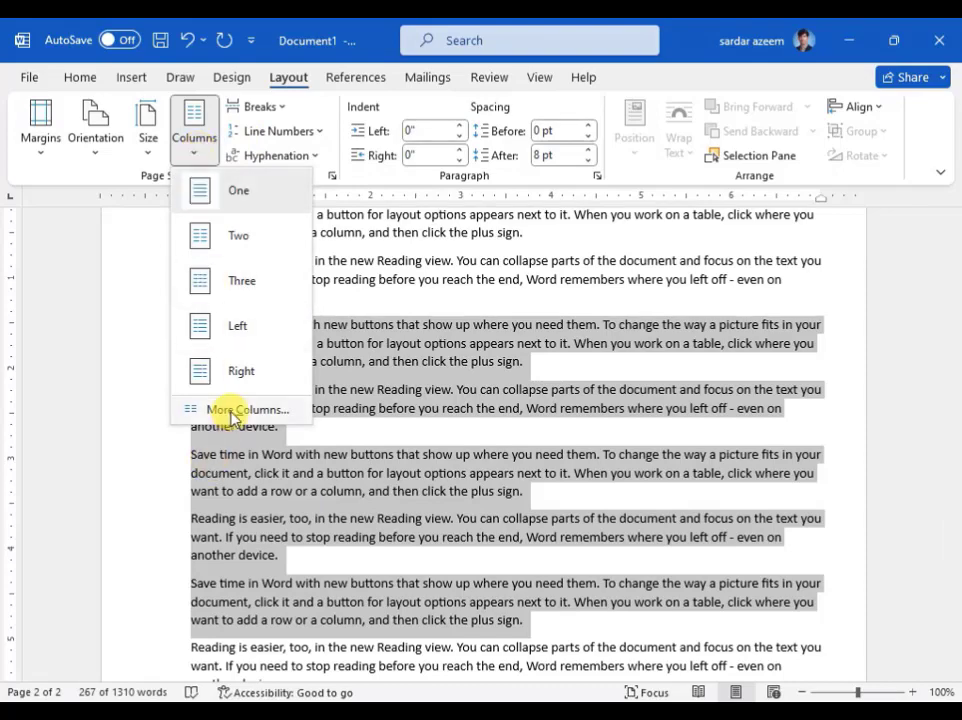
left_click(232, 412)
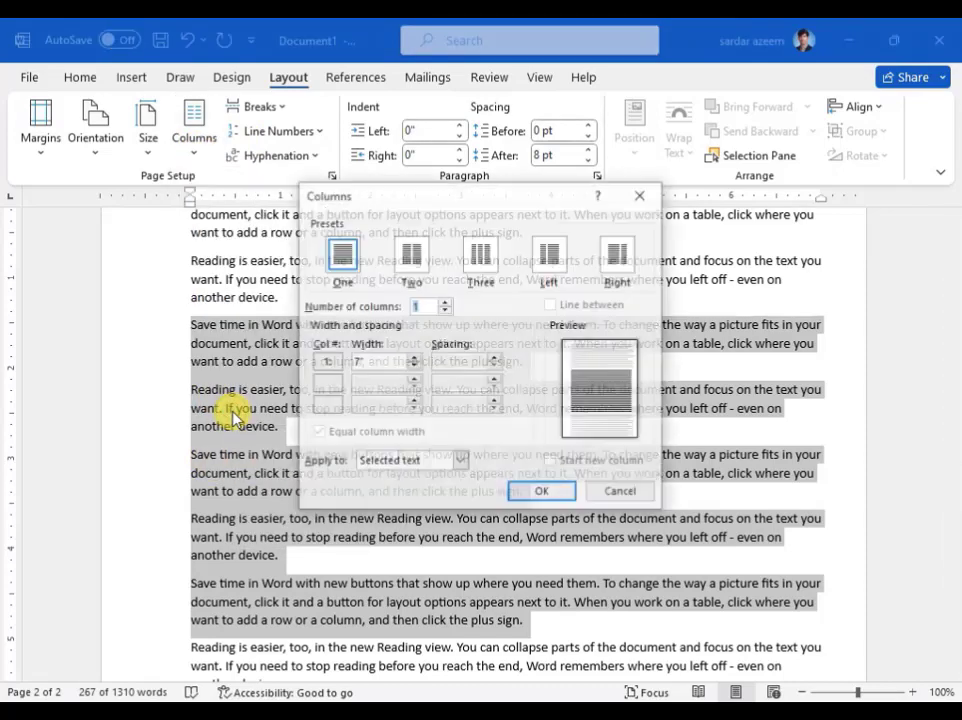
- Try the One, Two, Three, Left and Right column presets and a count of four columns for the selected paragraphs
left_click(354, 265)
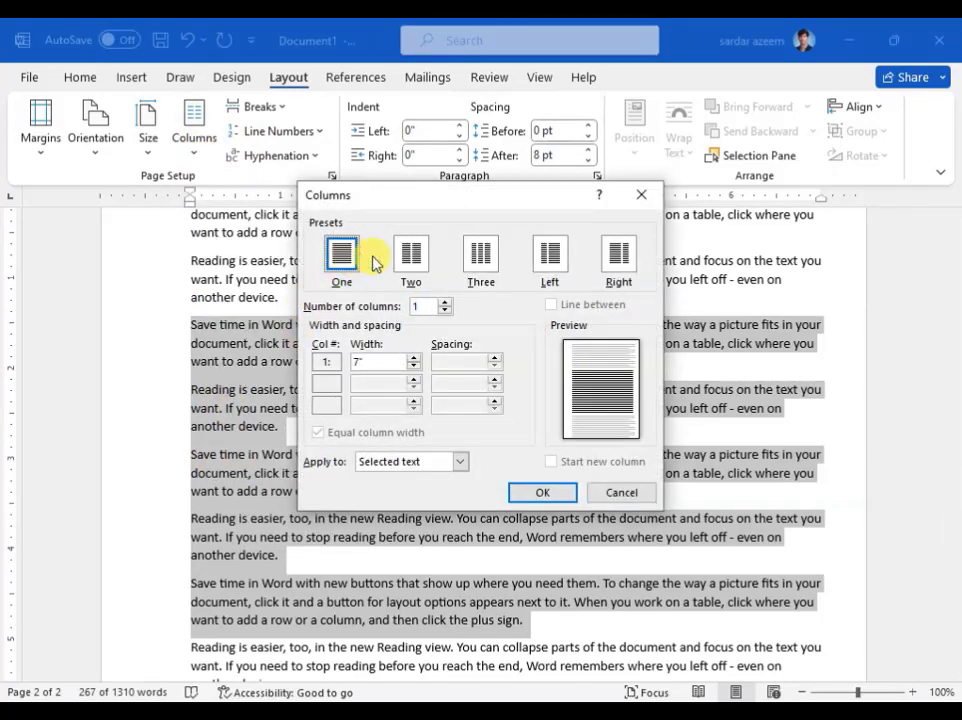
left_click(410, 262)
left_click(481, 255)
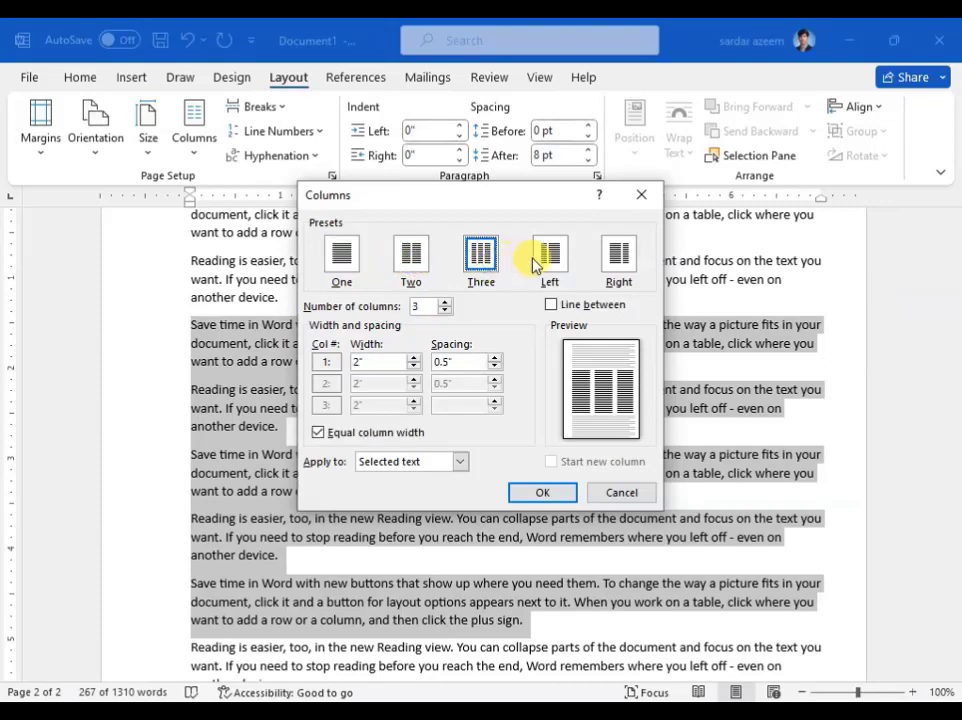
left_click(553, 258)
left_click(624, 260)
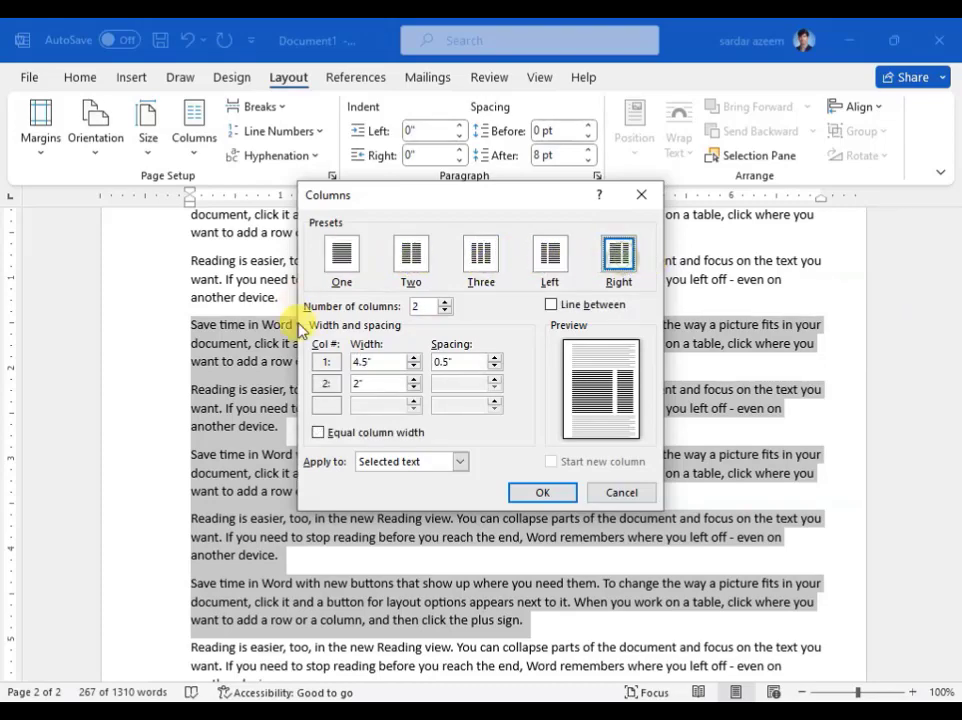
left_click(446, 301)
left_click(446, 301)
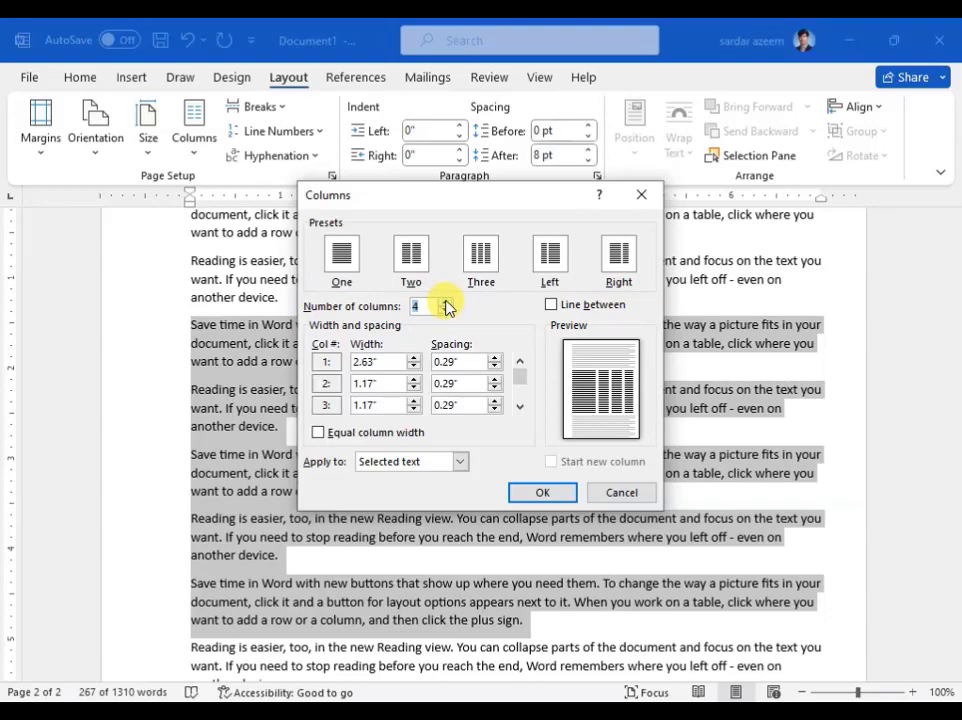
left_click(423, 308)
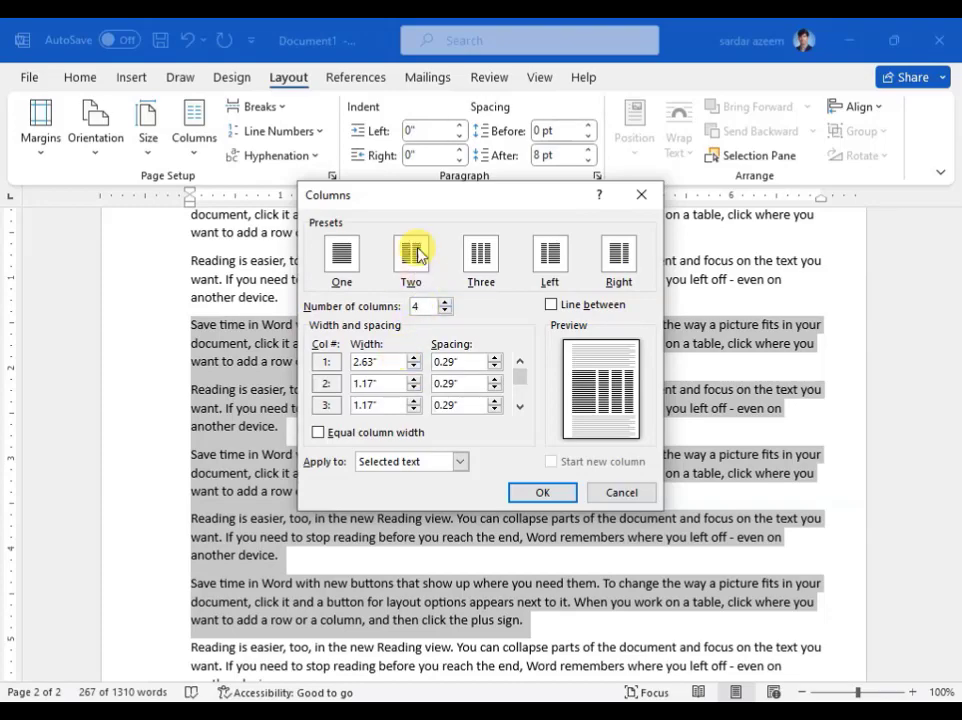
- Lay out the selected text in three equal columns with 0.7" spacing and a line between them
left_click(478, 258)
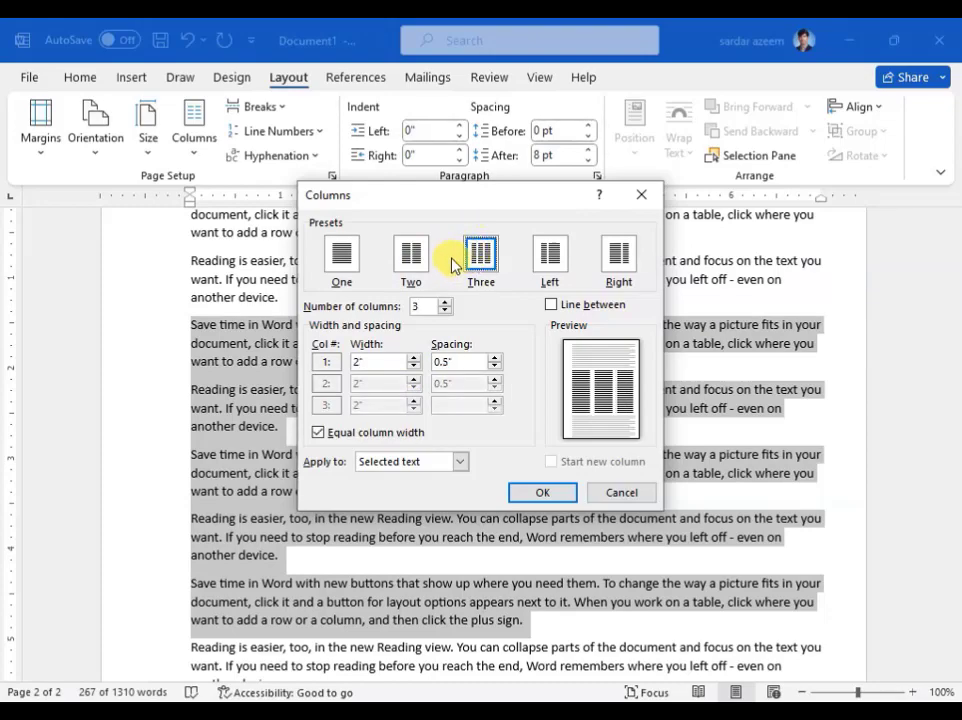
double_click(457, 361)
type("0")
left_click(553, 306)
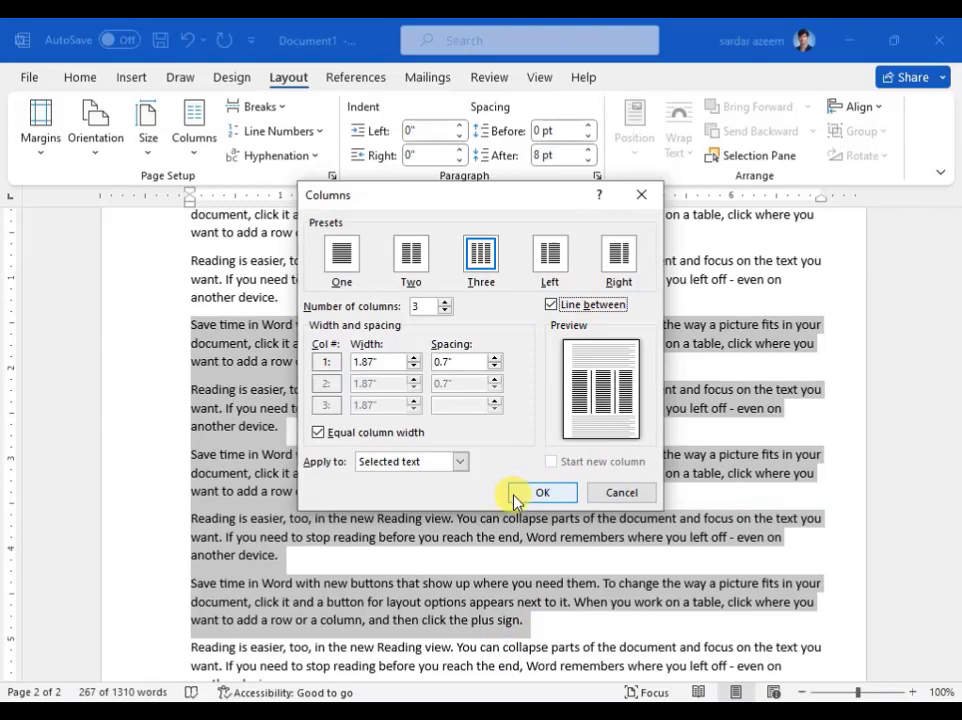
left_click(424, 466)
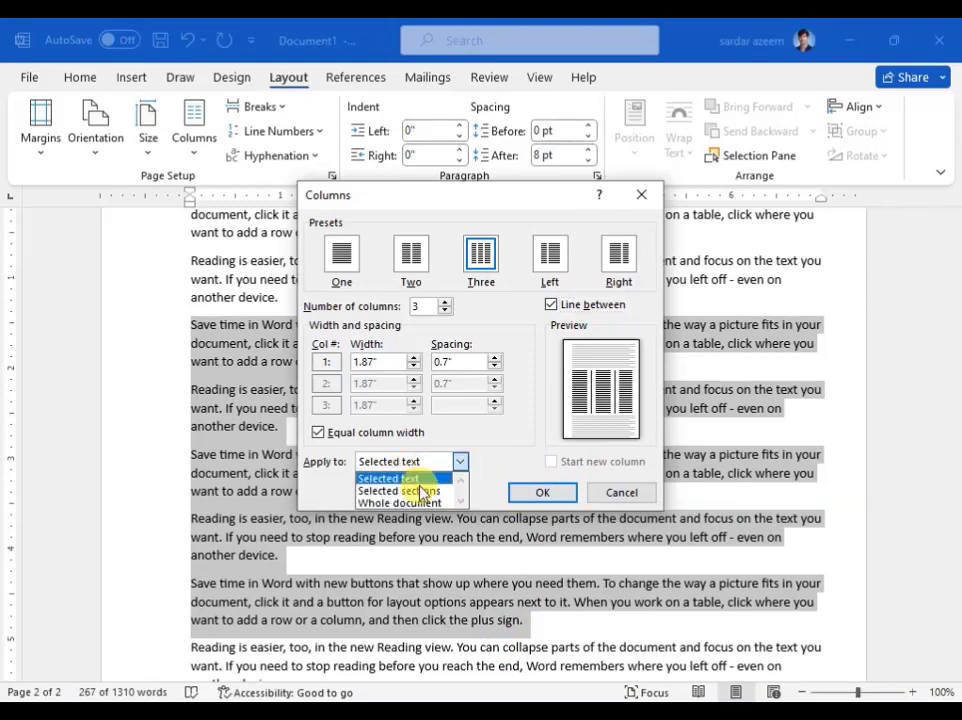
left_click(414, 480)
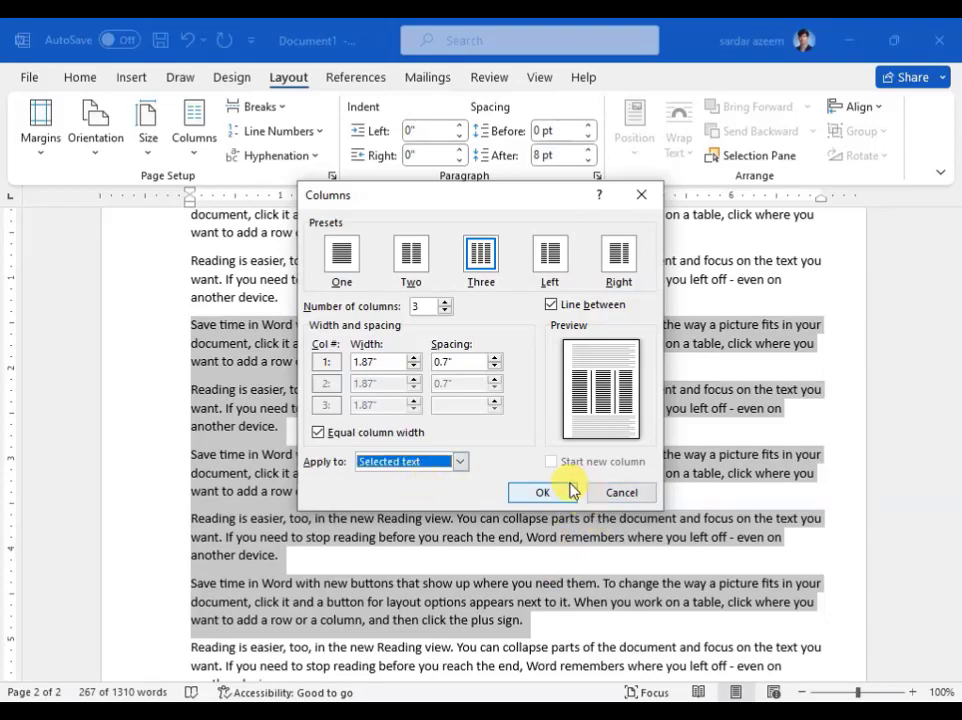
left_click(548, 493)
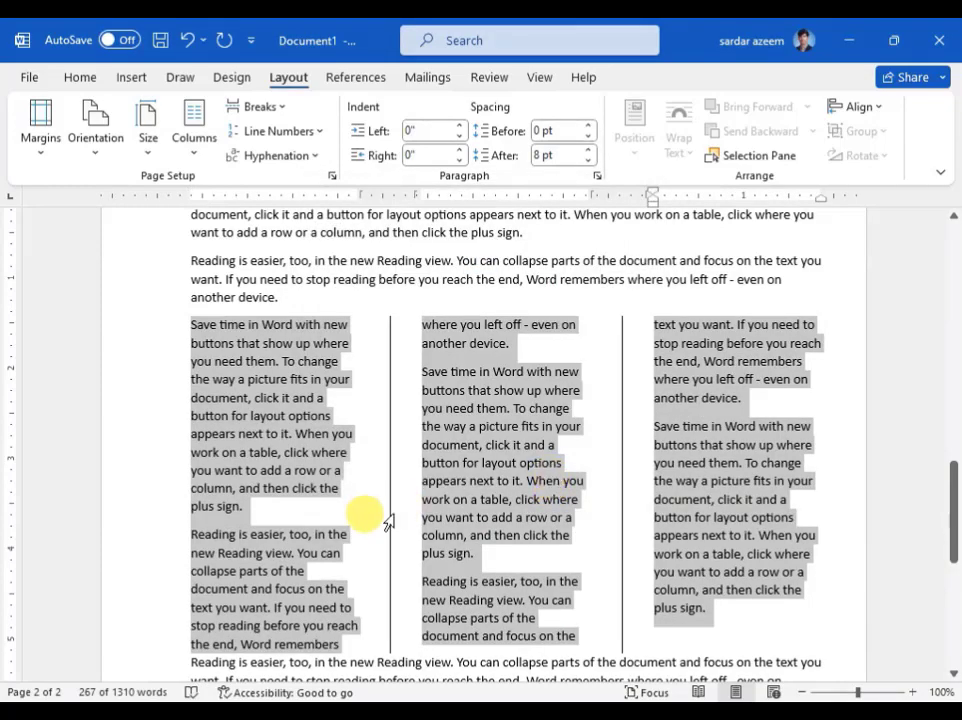
- Justify all the text in the three-column section
left_click(393, 514)
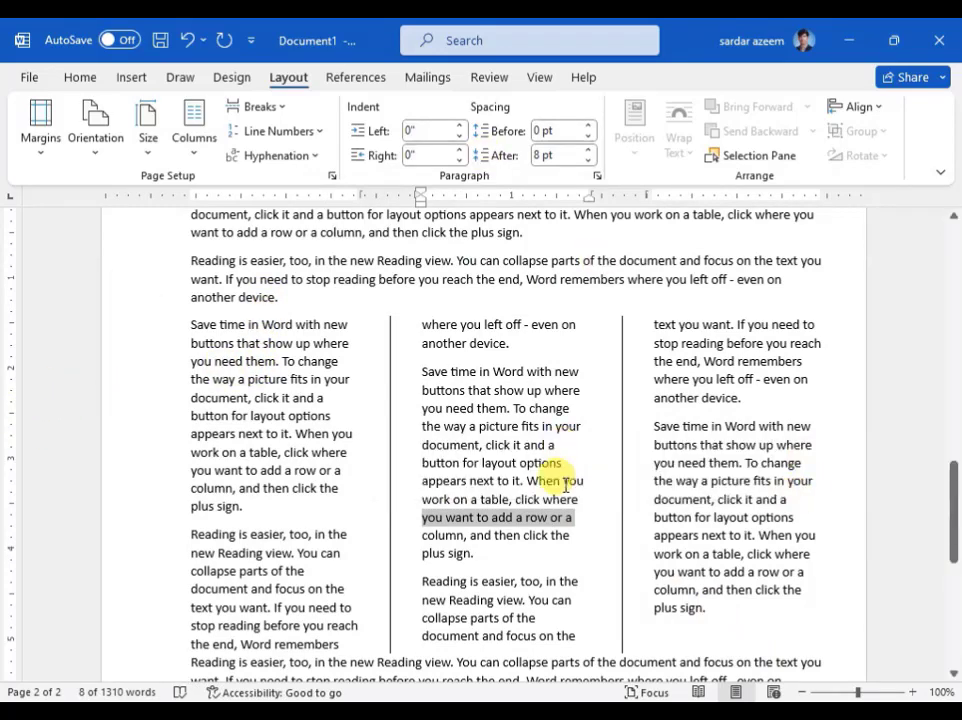
left_click(576, 530)
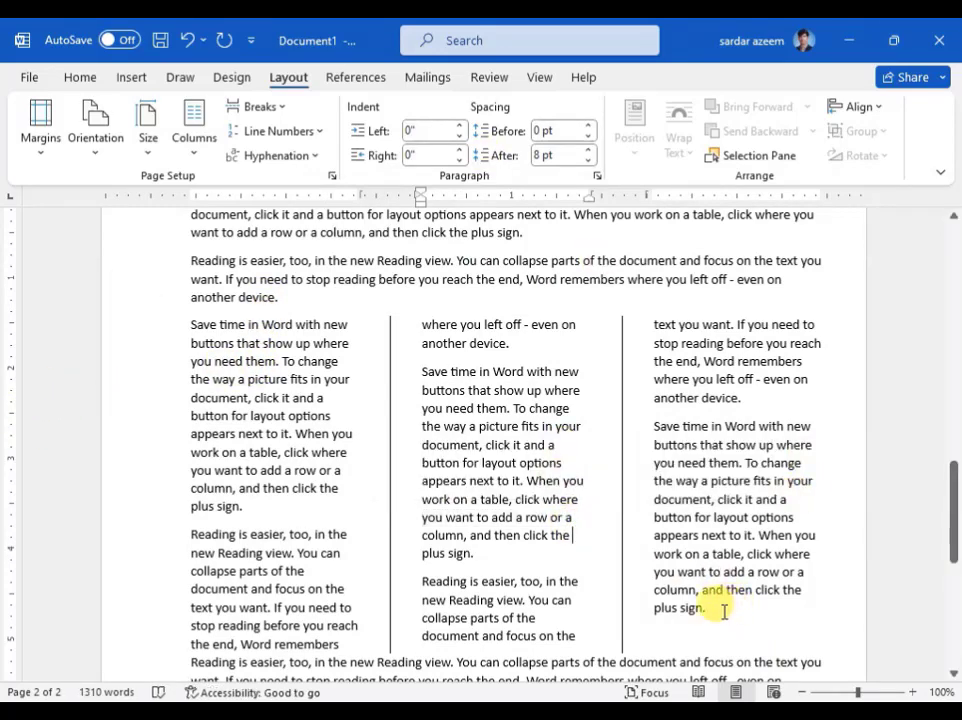
left_click_drag(715, 608, 197, 330)
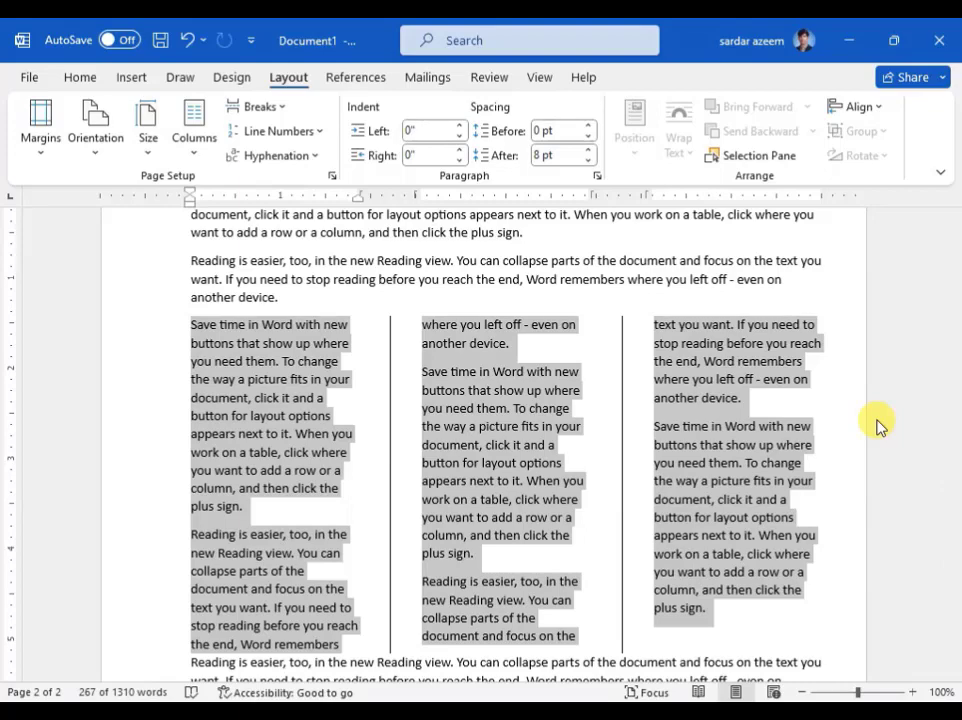
key("ctrl+j")
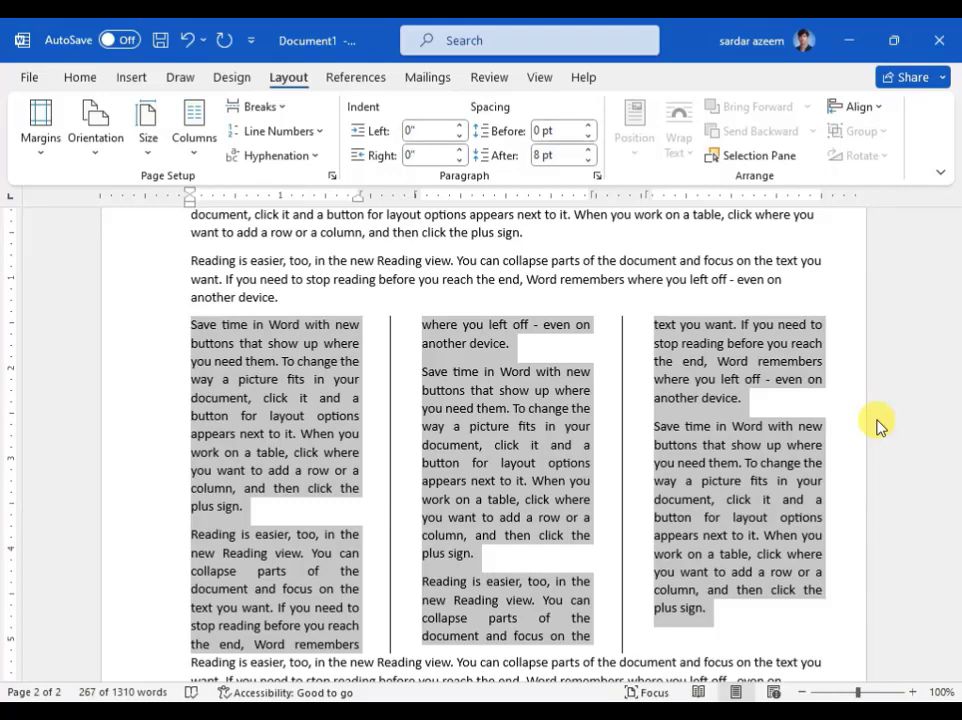
- Insert a column break after the first paragraph of the three-column section, and take it out again
left_click(244, 506)
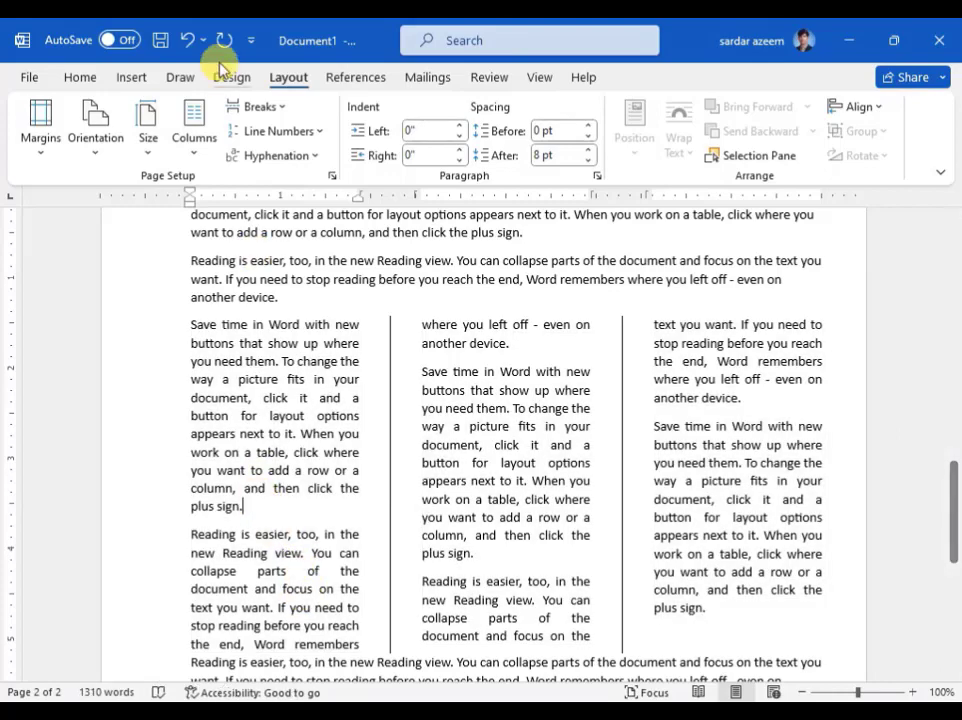
left_click(257, 107)
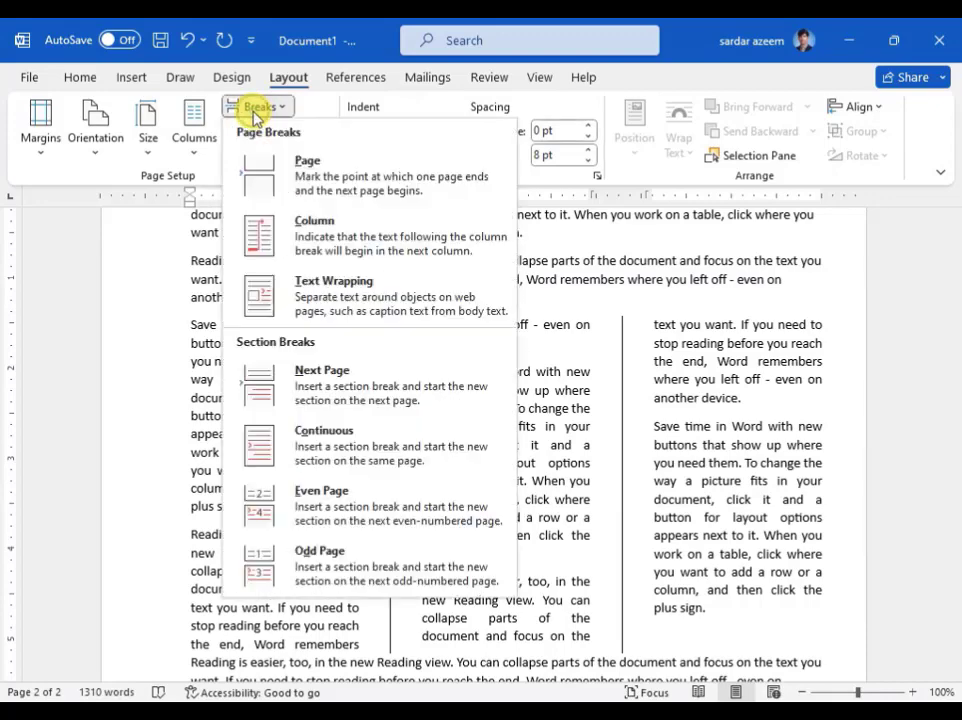
left_click(294, 240)
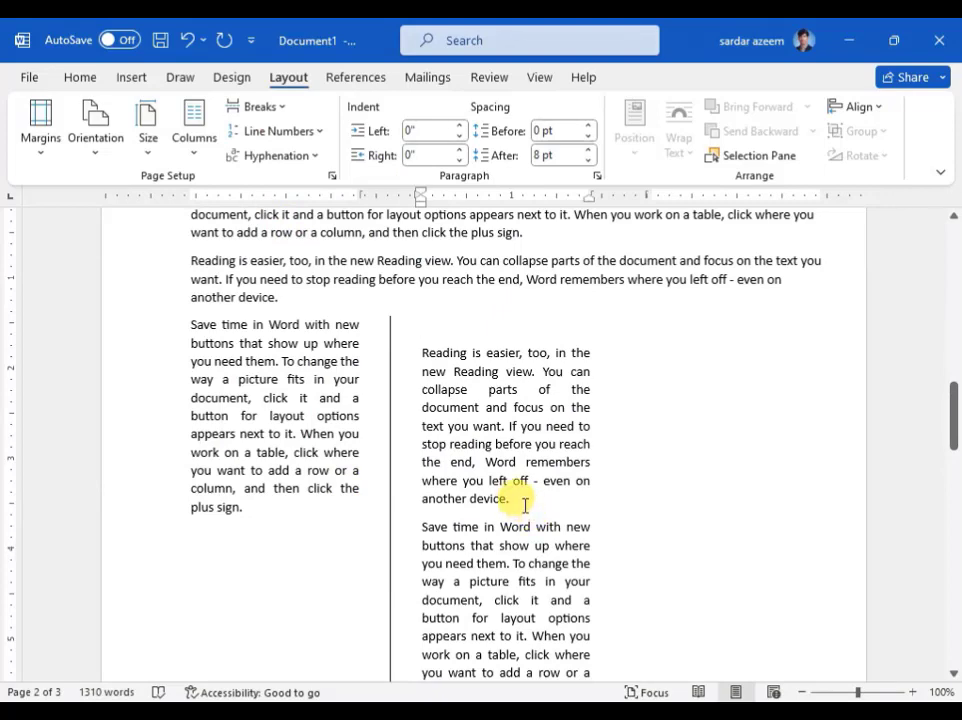
key("BackSpace")
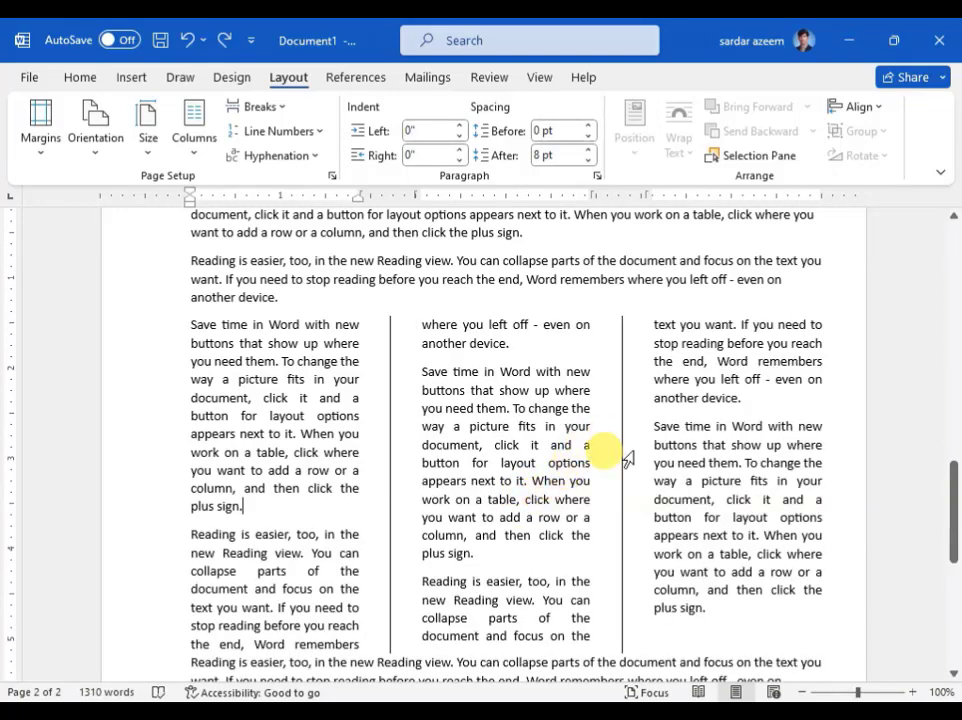
- Add continuous line numbers to the whole three-column section
left_click(656, 553)
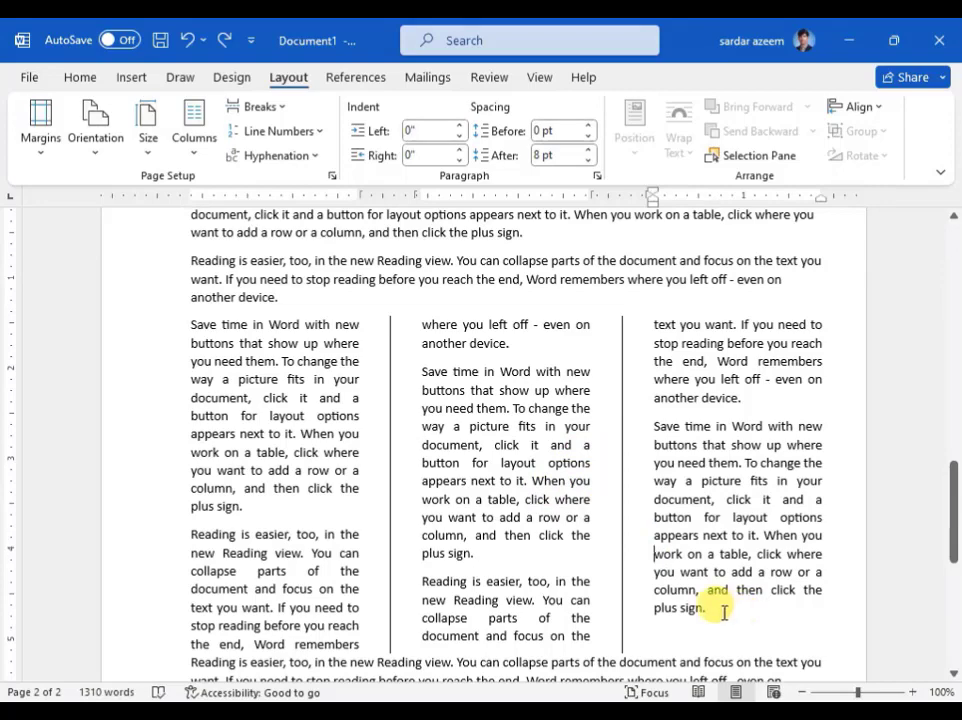
left_click_drag(714, 610, 203, 328)
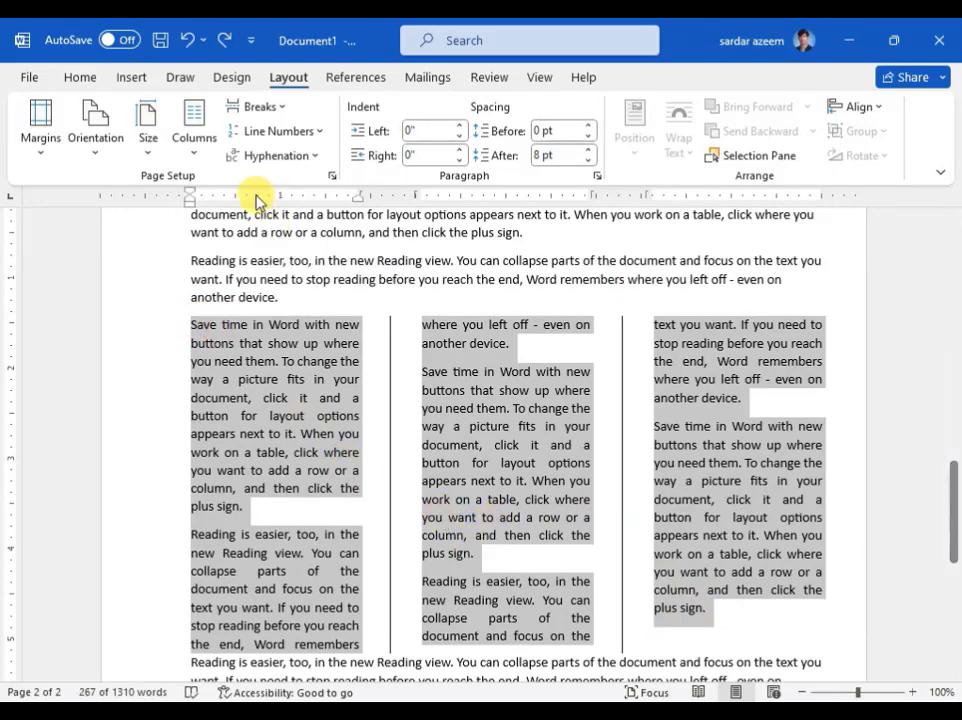
left_click(264, 131)
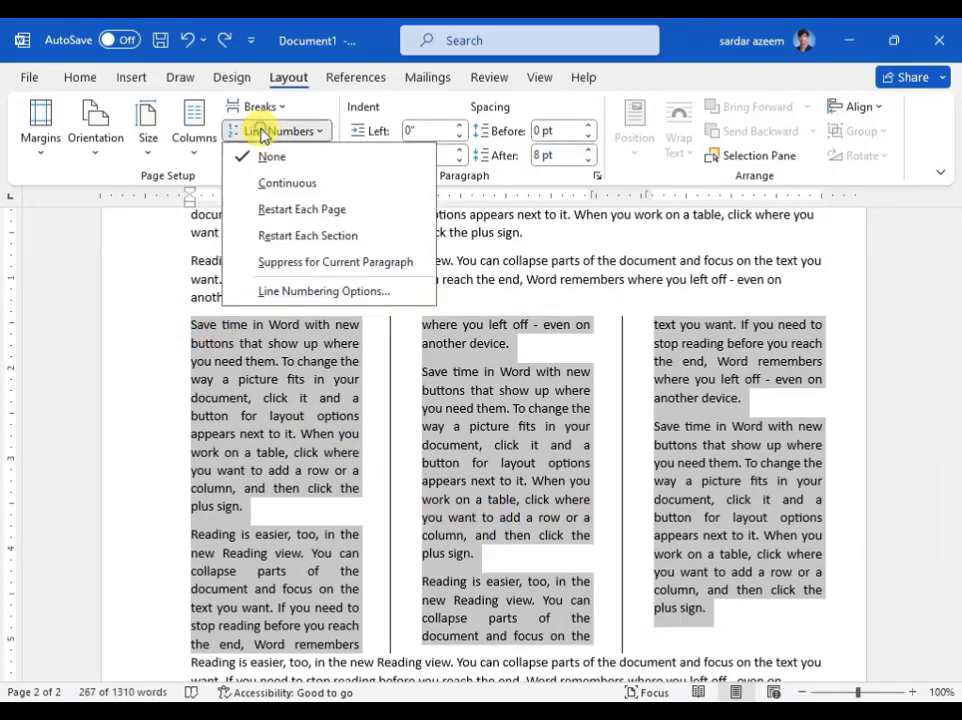
left_click(266, 184)
left_click(576, 521)
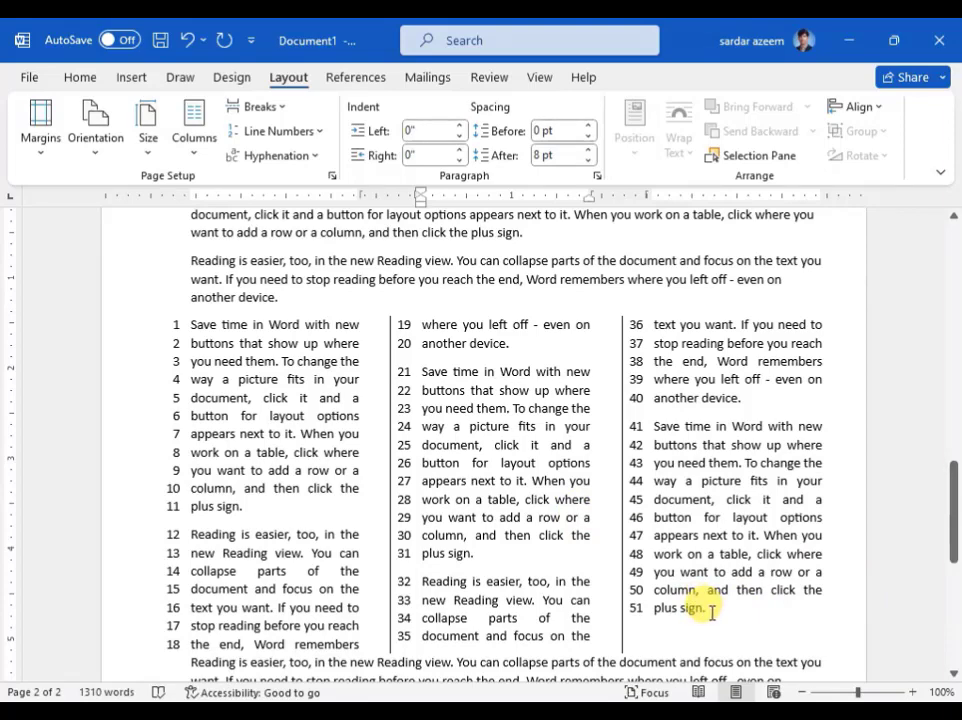
- Remove the line numbers from the three-column section
left_click_drag(711, 614, 195, 327)
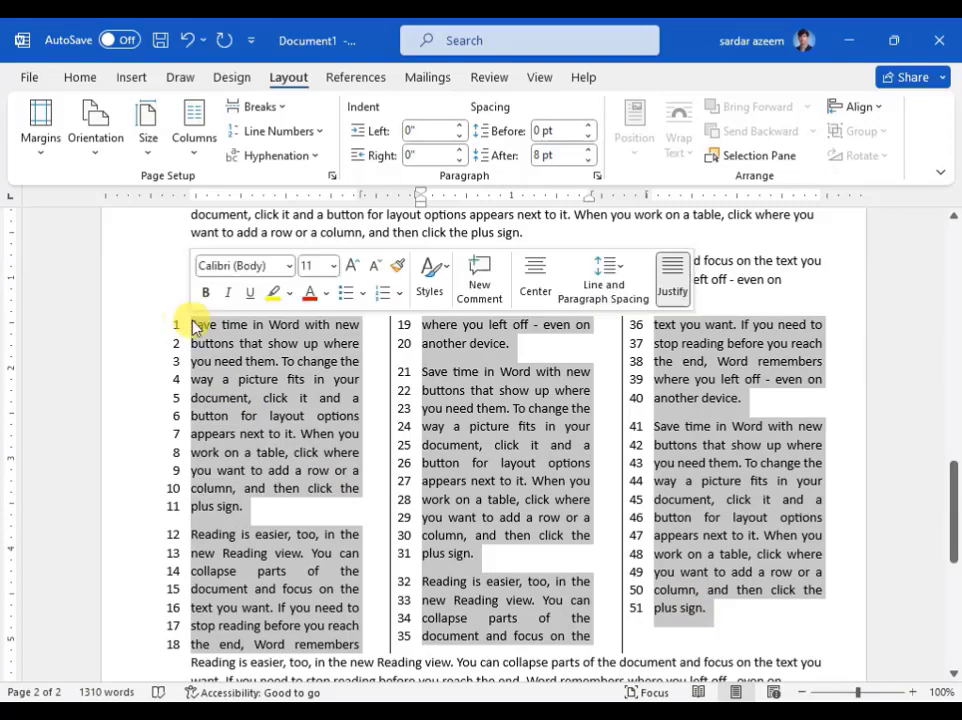
left_click(280, 131)
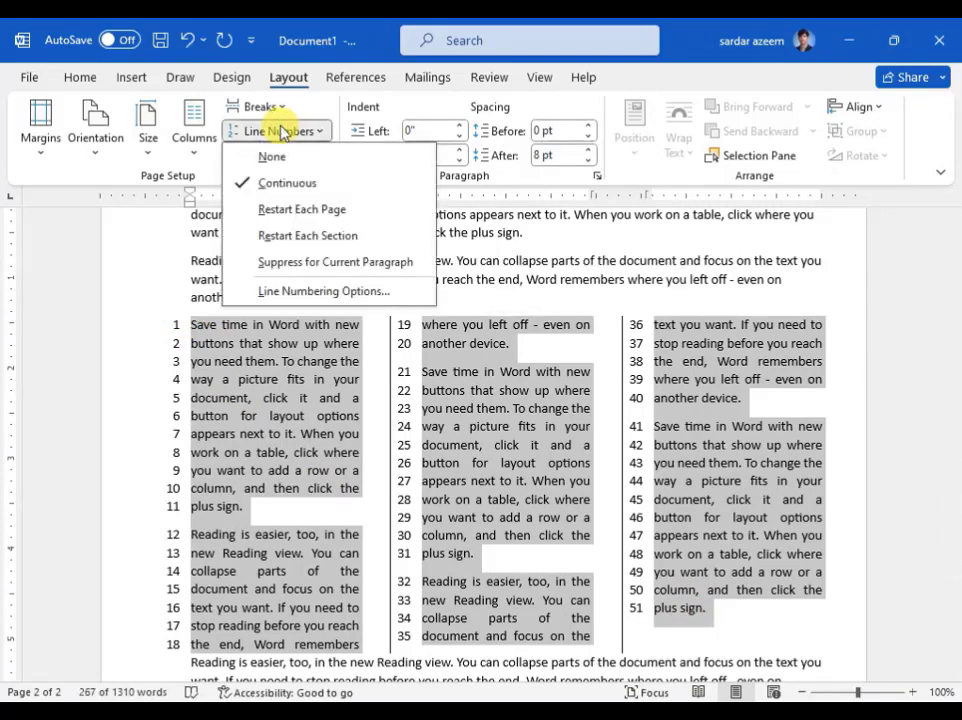
left_click(267, 160)
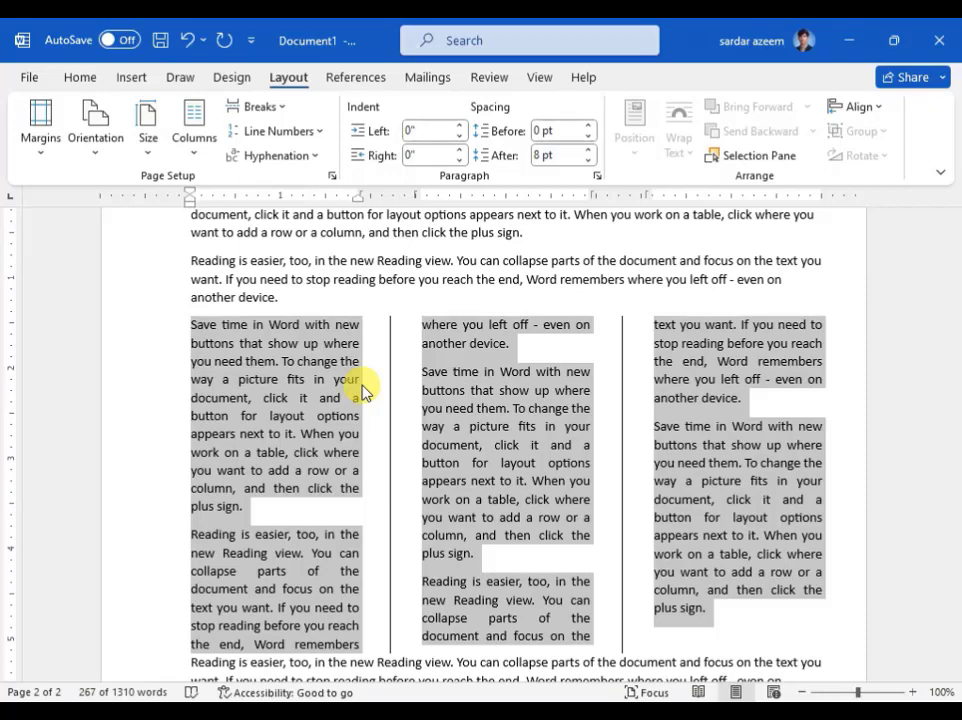
- Turn on automatic hyphenation for the document
left_click(292, 160)
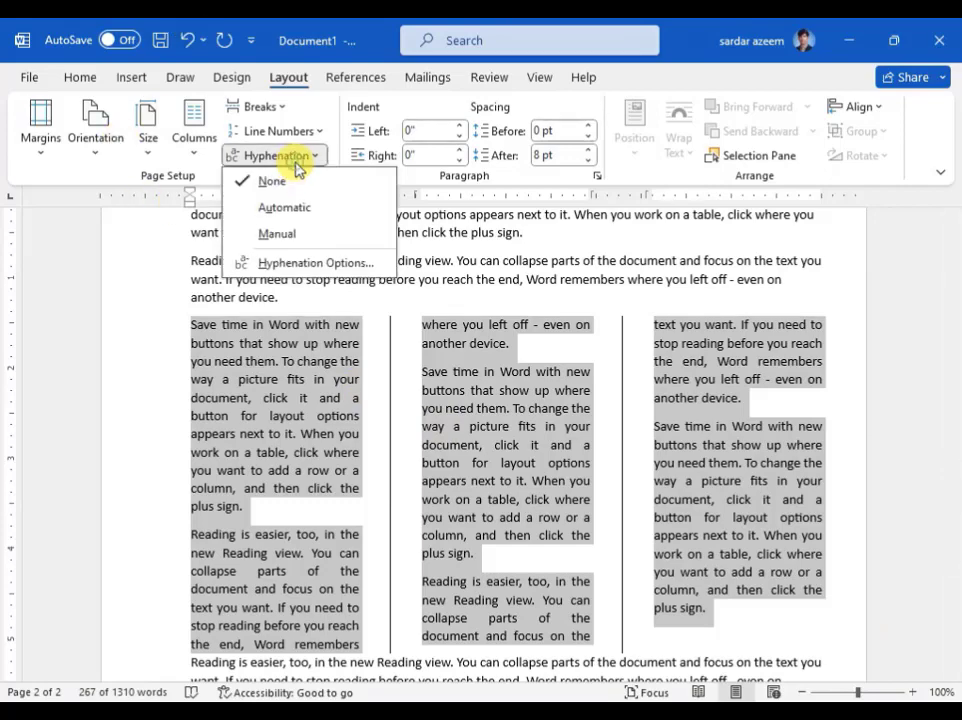
left_click(275, 210)
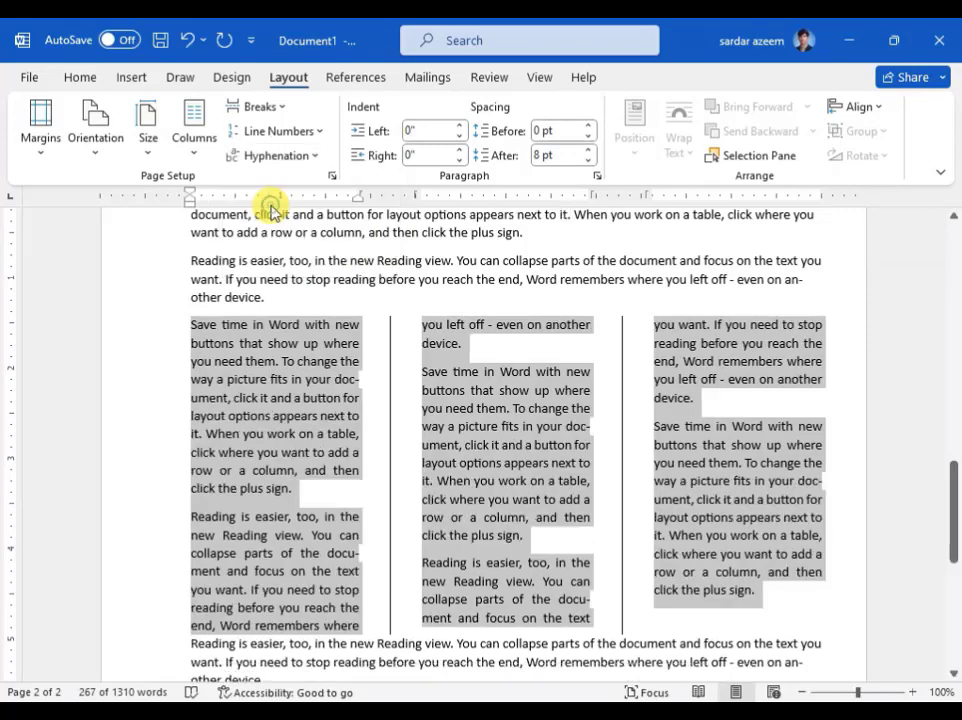
left_click(289, 396)
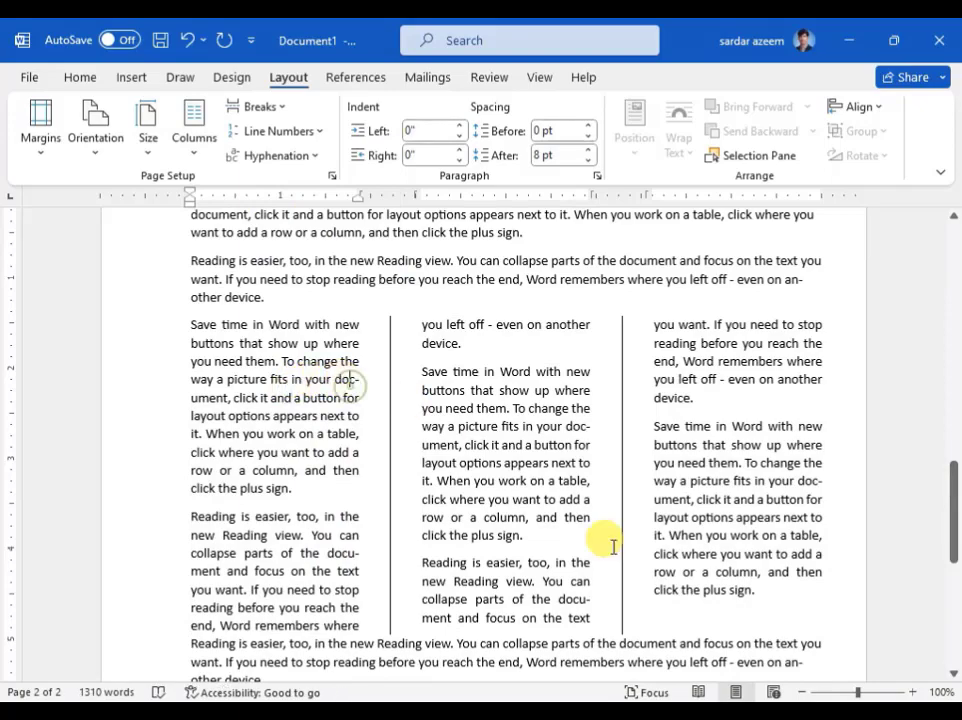
- Examine up close how the word "document" is split in the first column, highlighting the parts on both lines
left_click_drag(857, 691, 883, 691)
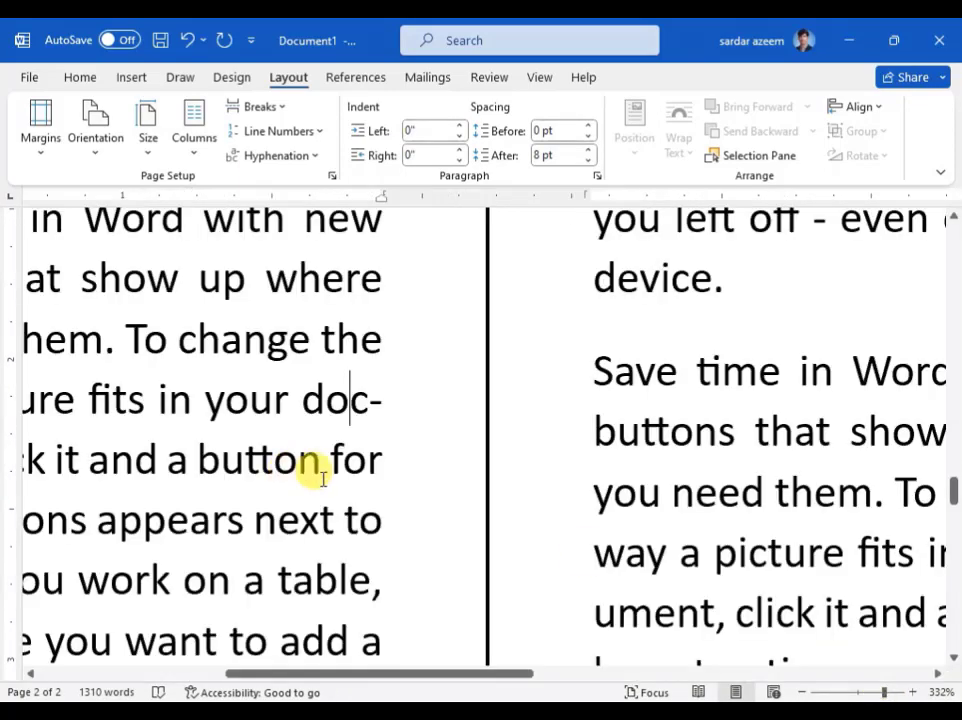
left_click_drag(380, 675, 262, 672)
left_click_drag(629, 389, 695, 393)
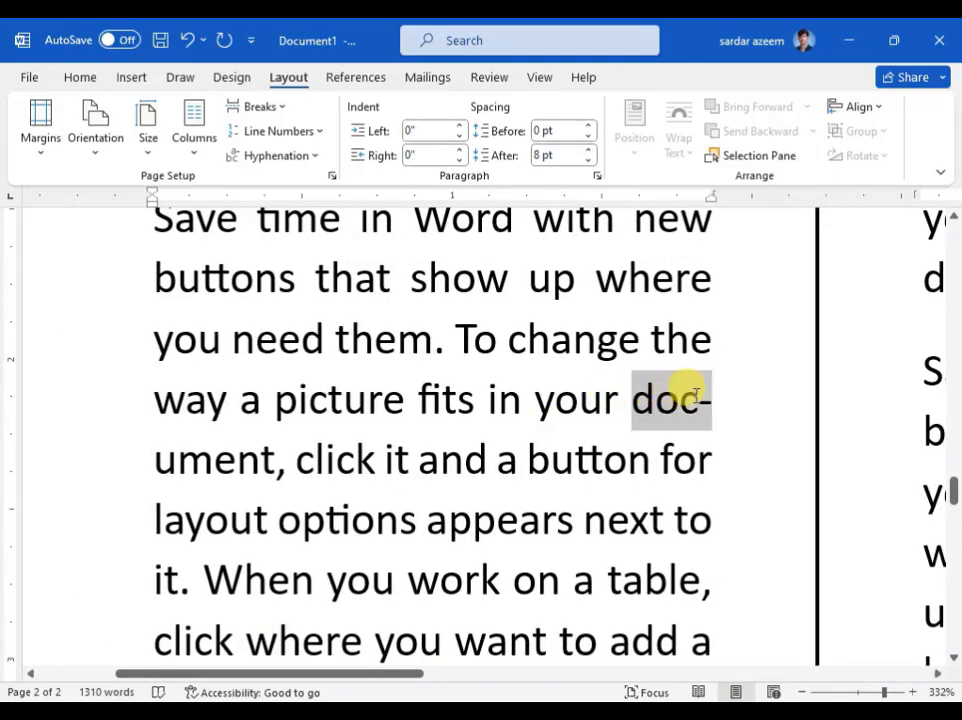
left_click_drag(152, 459, 262, 457)
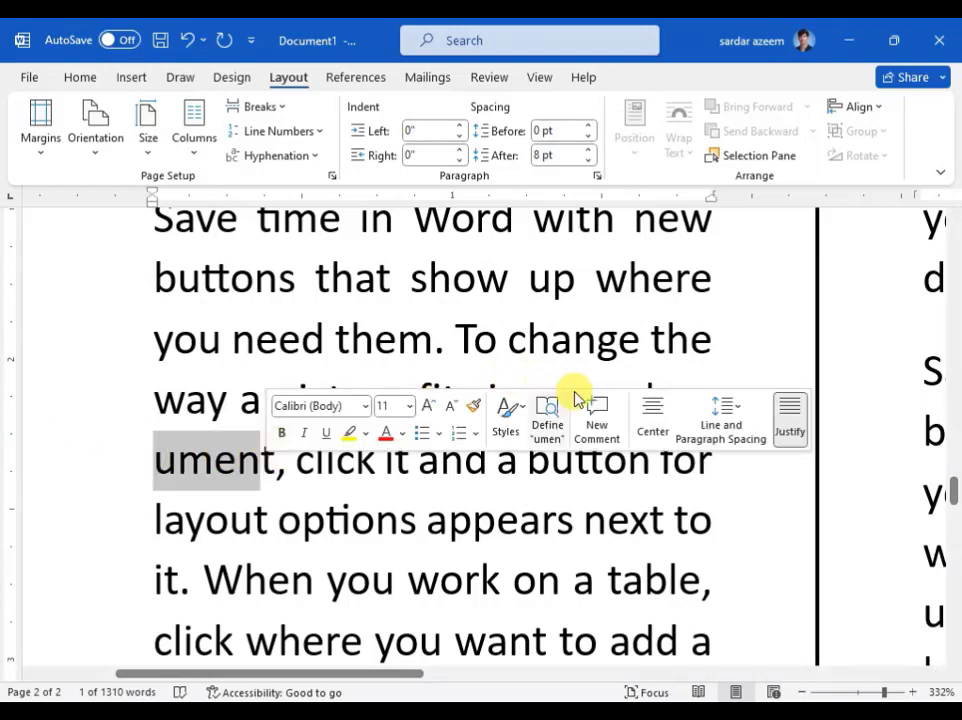
- Examine the hyphenated word "document" in the first column, highlighting the commas after it and after "table"
left_click(574, 338)
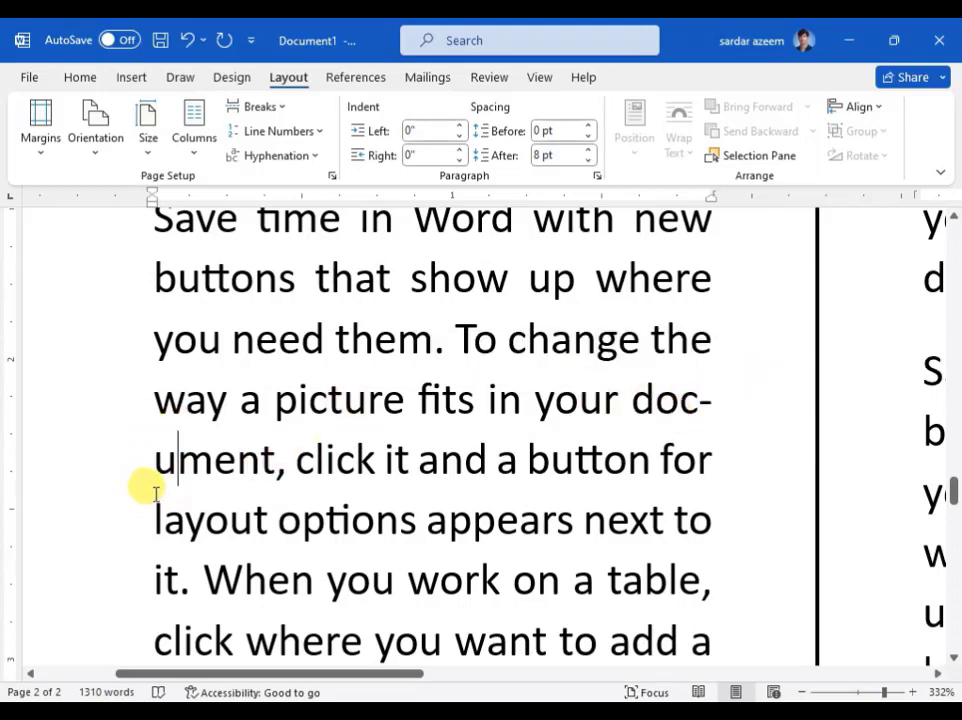
left_click(279, 468)
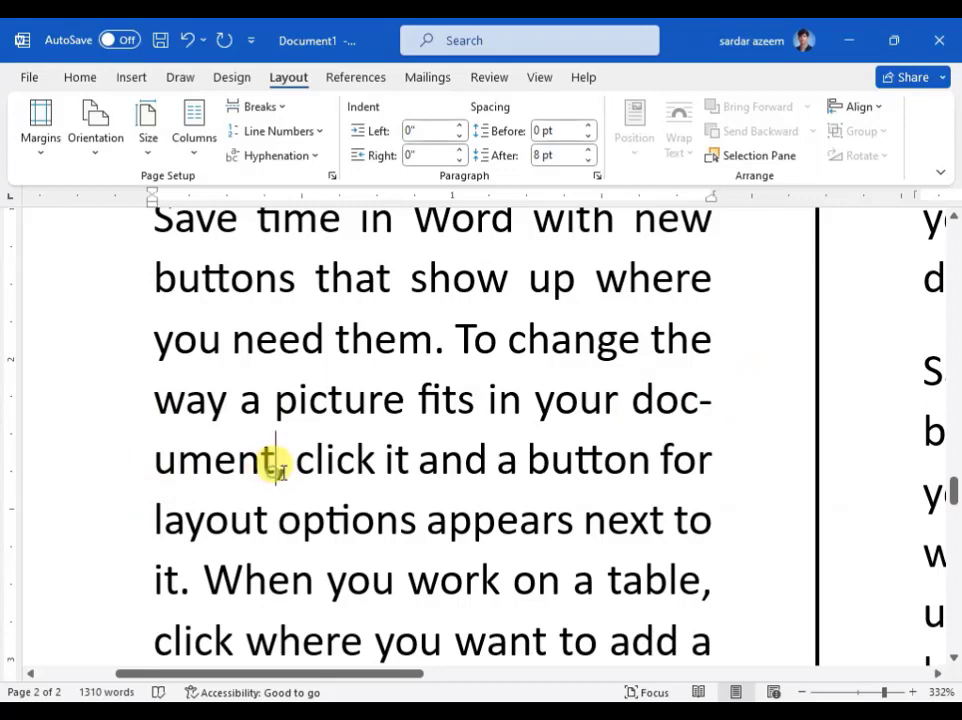
key("shift+Right")
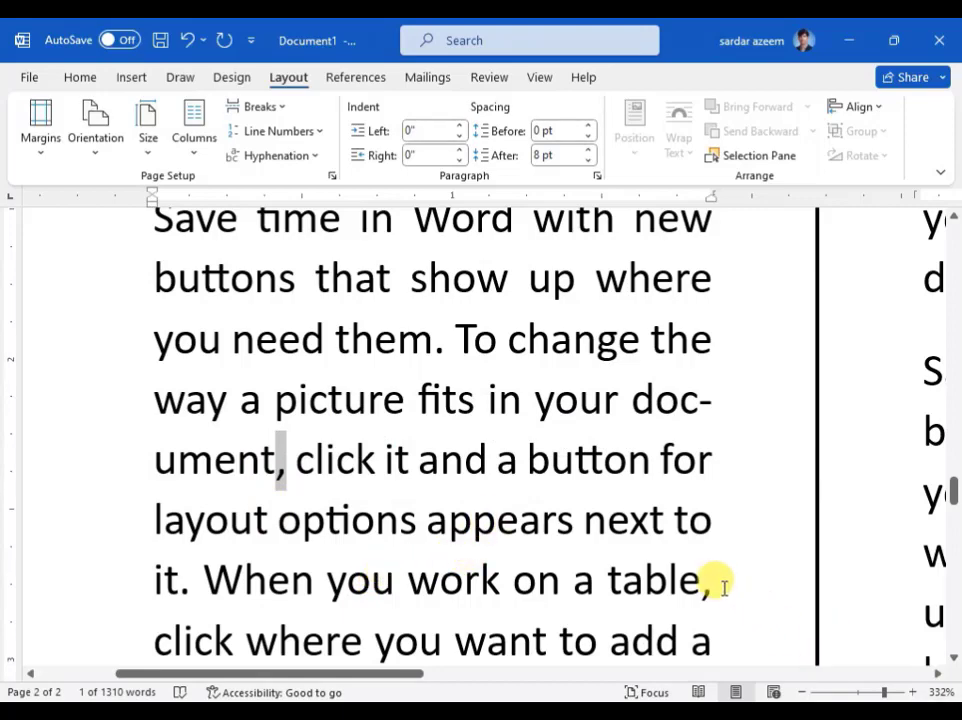
left_click_drag(719, 584, 703, 592)
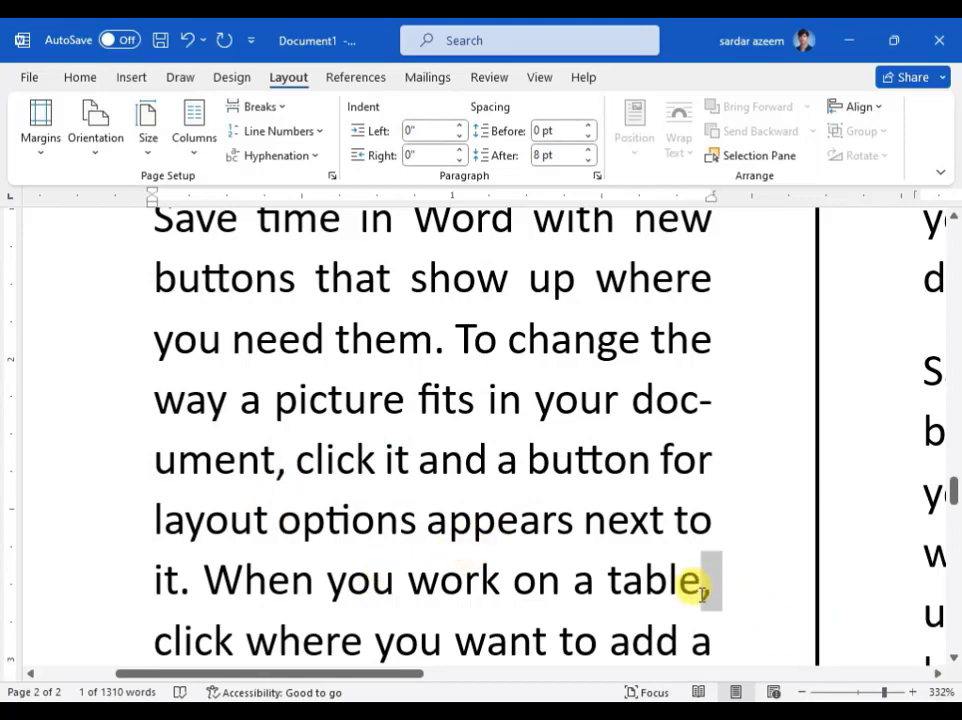
- Set a 1" left indent for the first full-width "Save time in Word" paragraph below the three-column section
left_click(858, 693)
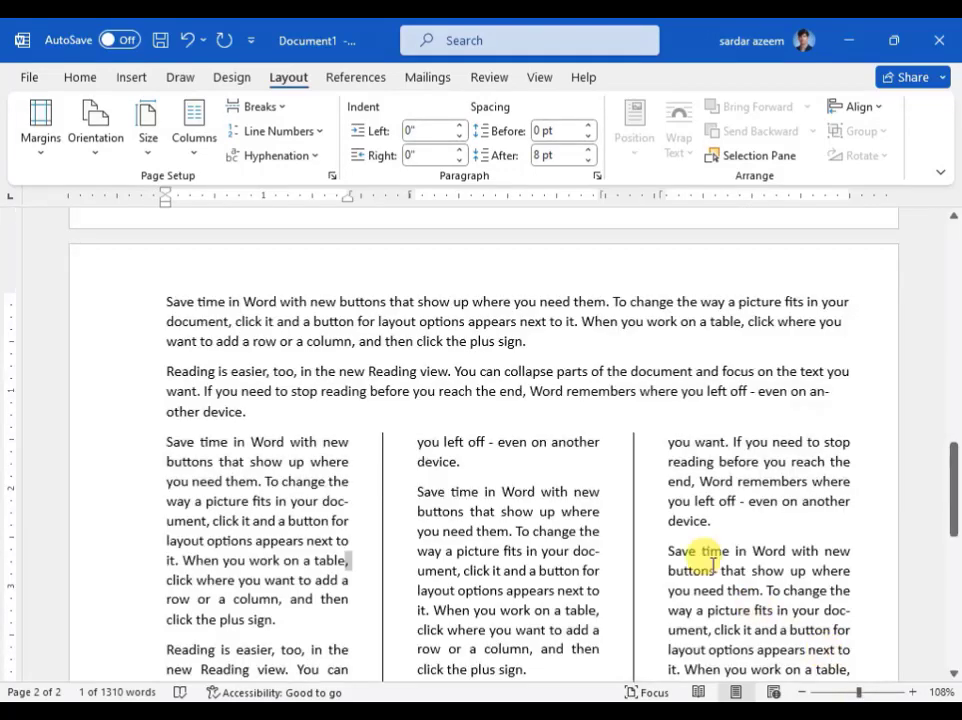
scroll(378, 400, "down", 2)
scroll(378, 405, "down", 10)
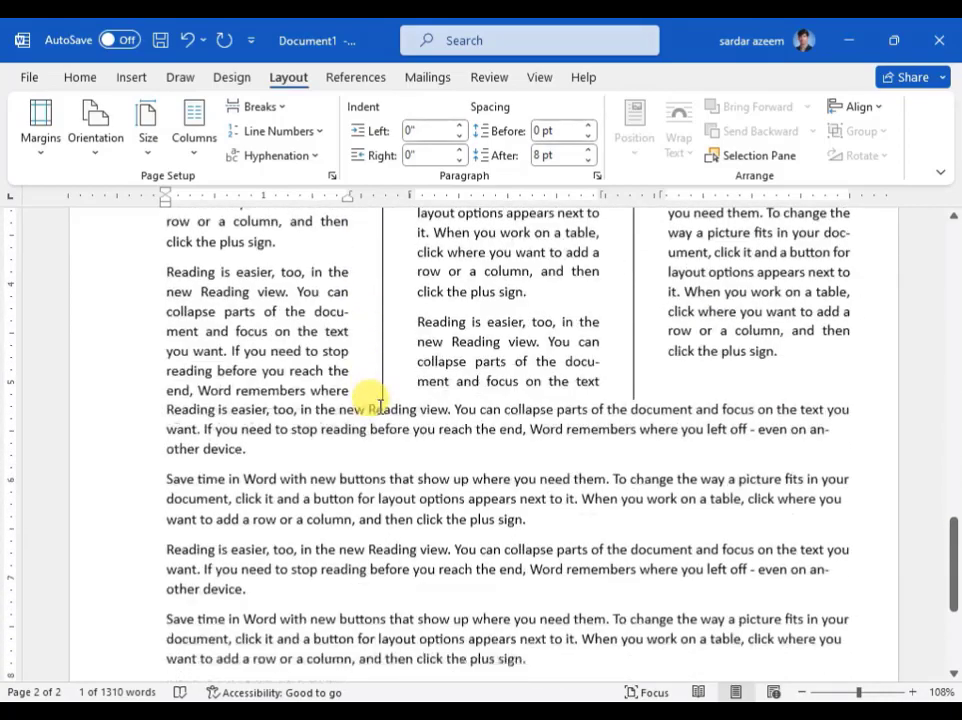
scroll(385, 418, "up", 2)
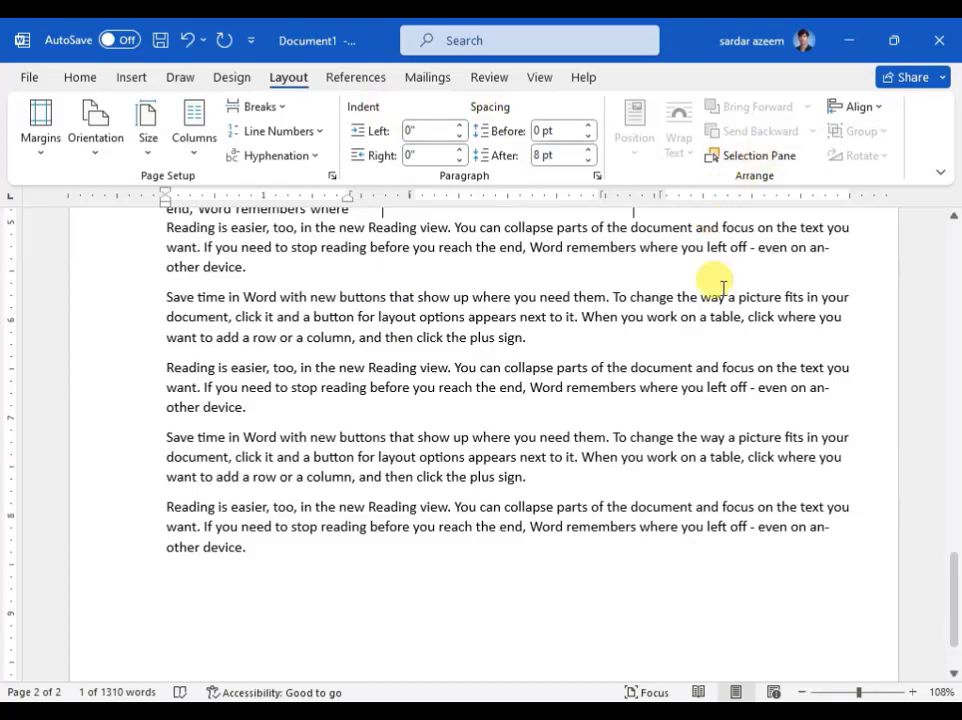
left_click_drag(132, 299, 163, 343)
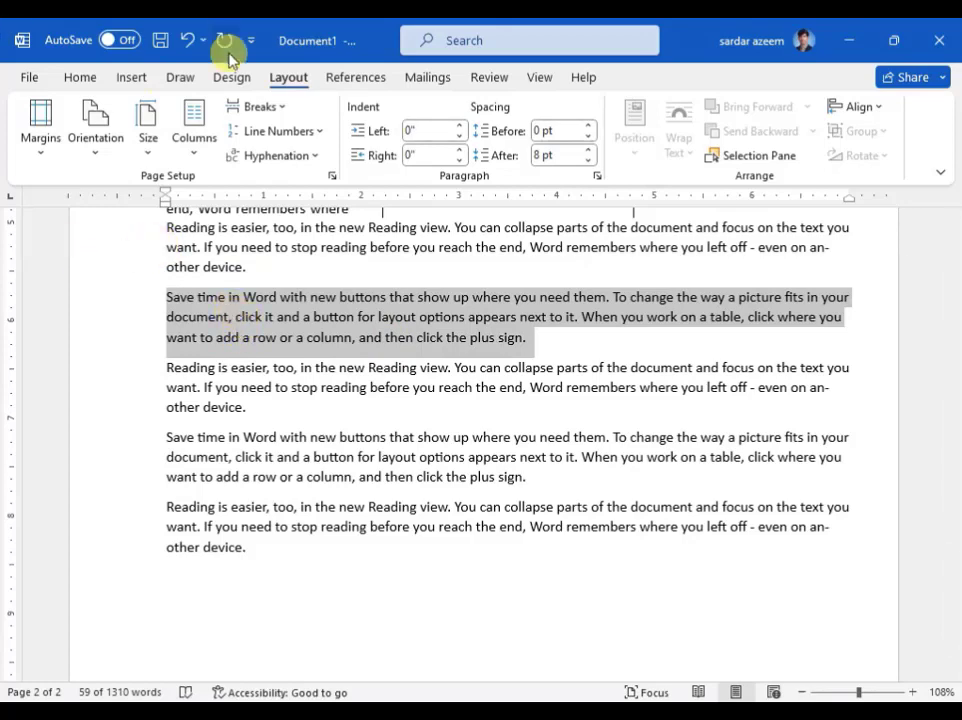
left_click(428, 131)
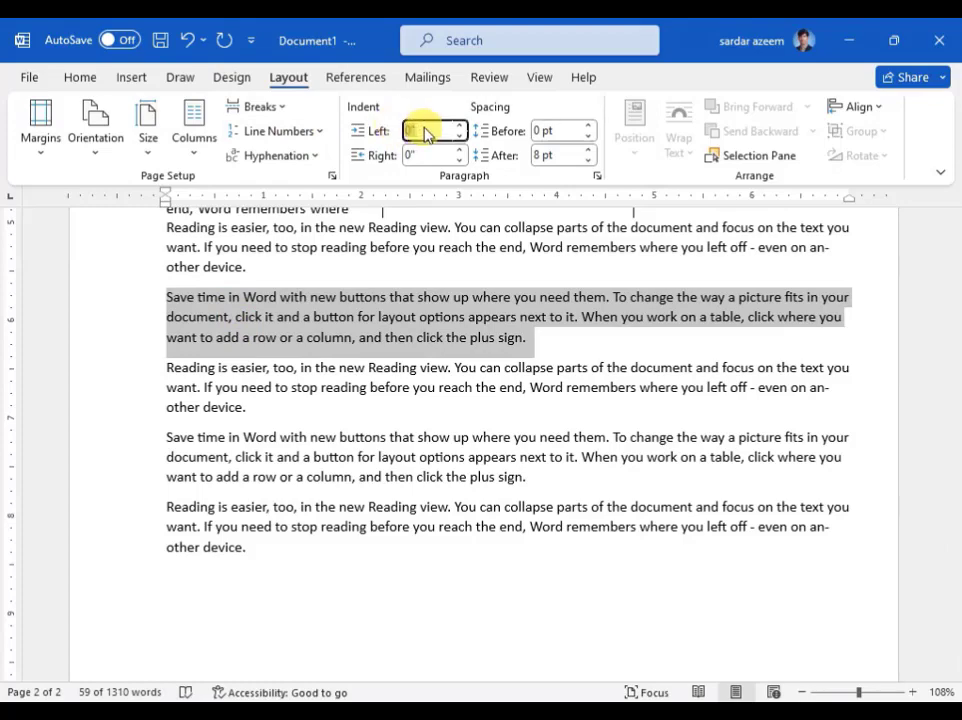
type("1")
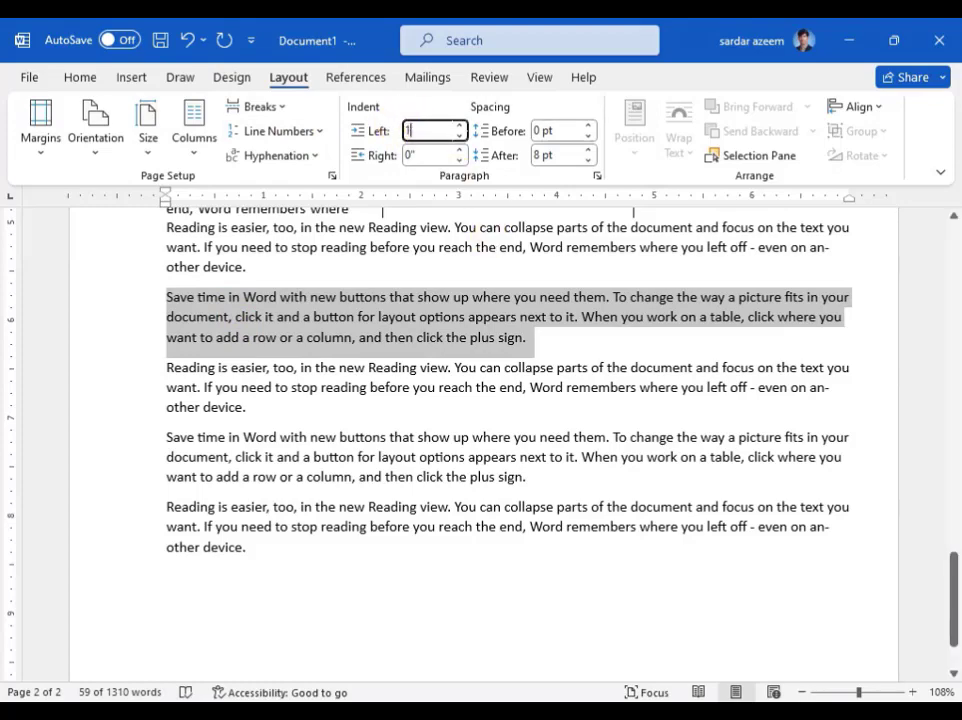
key("Return")
- Set the selected paragraph's right indent to 1" and justify its text
left_click(461, 150)
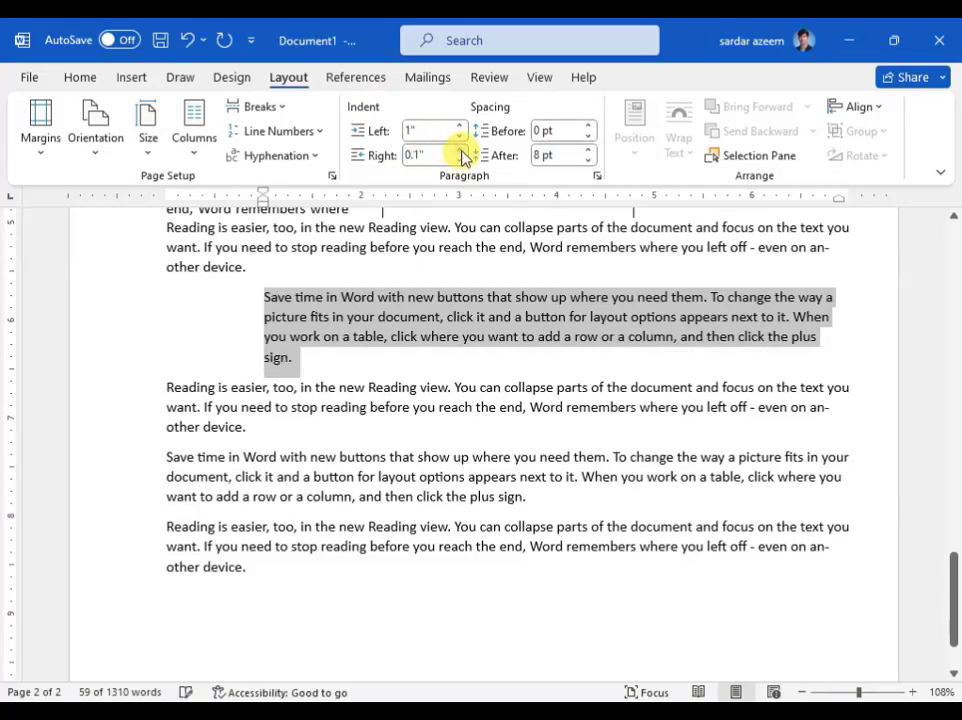
left_click(461, 150)
left_click(461, 150)
left_click(461, 150)
left_click(461, 150)
left_click(461, 150)
left_click(461, 150)
left_click(461, 150)
left_click(461, 150)
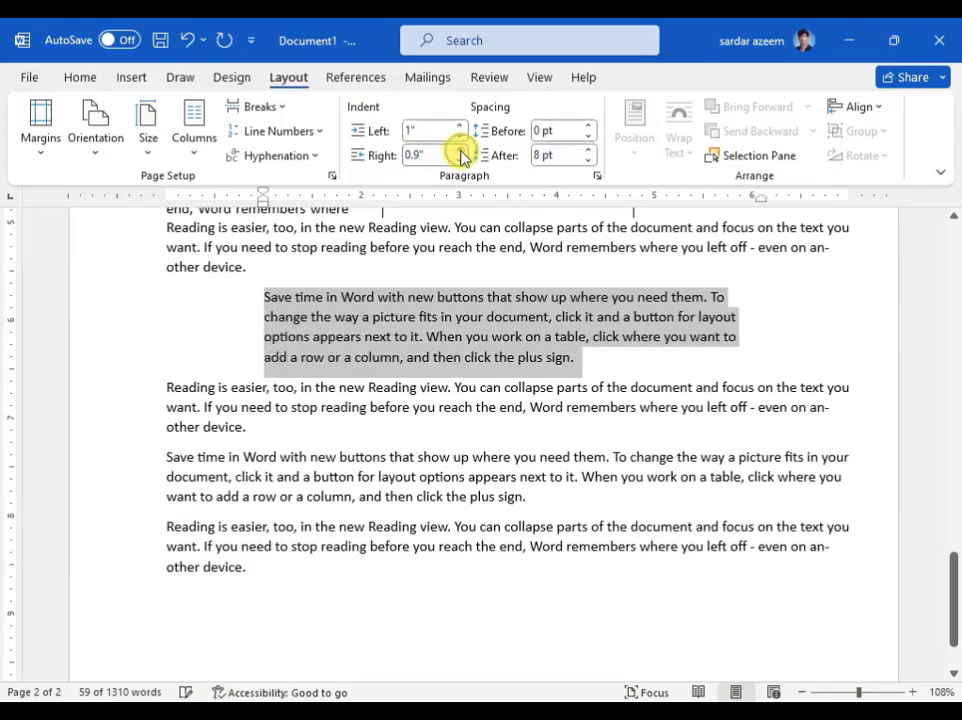
left_click(461, 159)
left_click(461, 159)
left_click(461, 159)
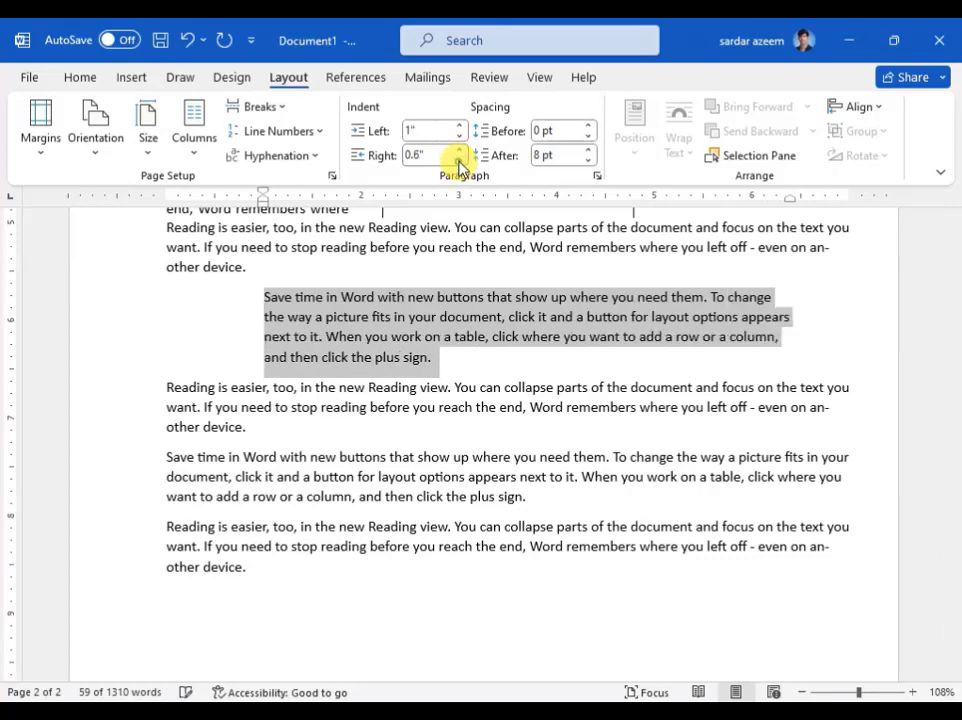
left_click(461, 159)
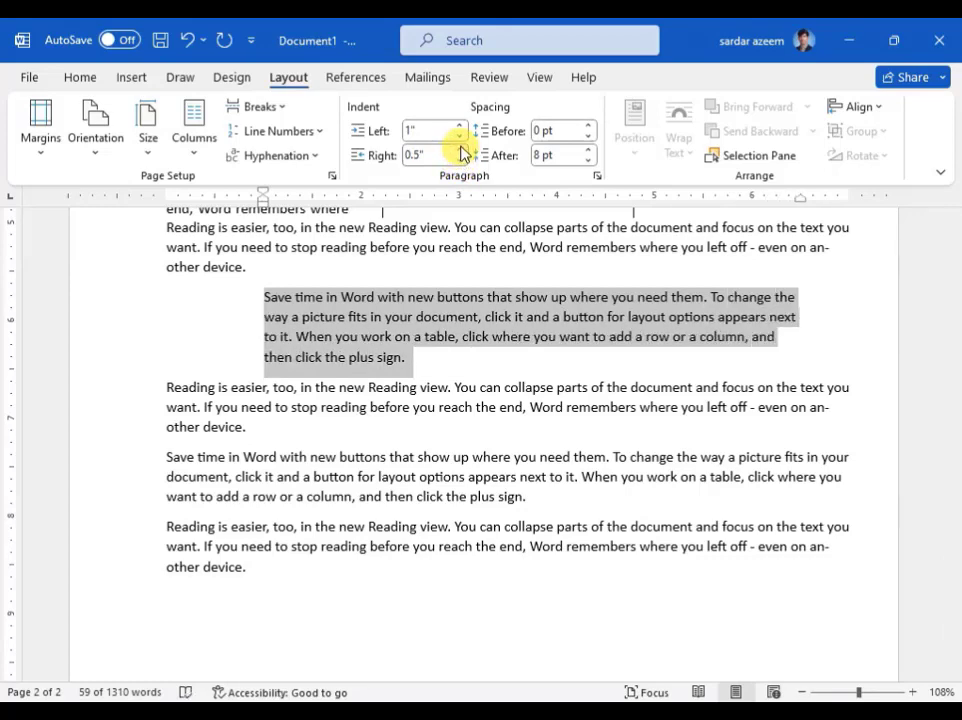
left_click(461, 150)
left_click(461, 150)
left_click(461, 150)
left_click(461, 150)
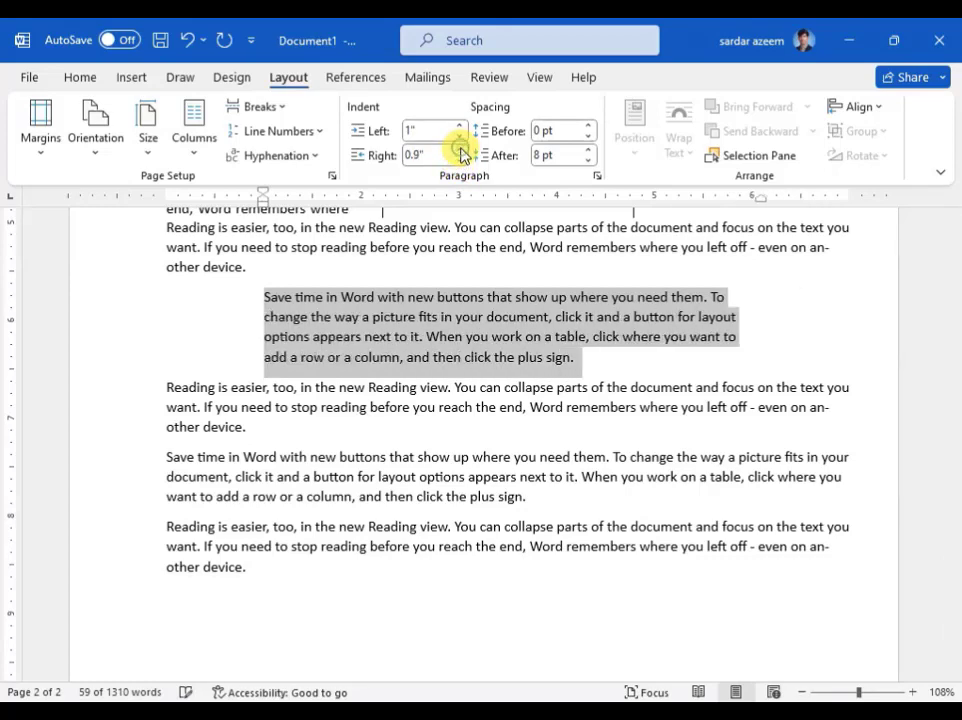
left_click(461, 150)
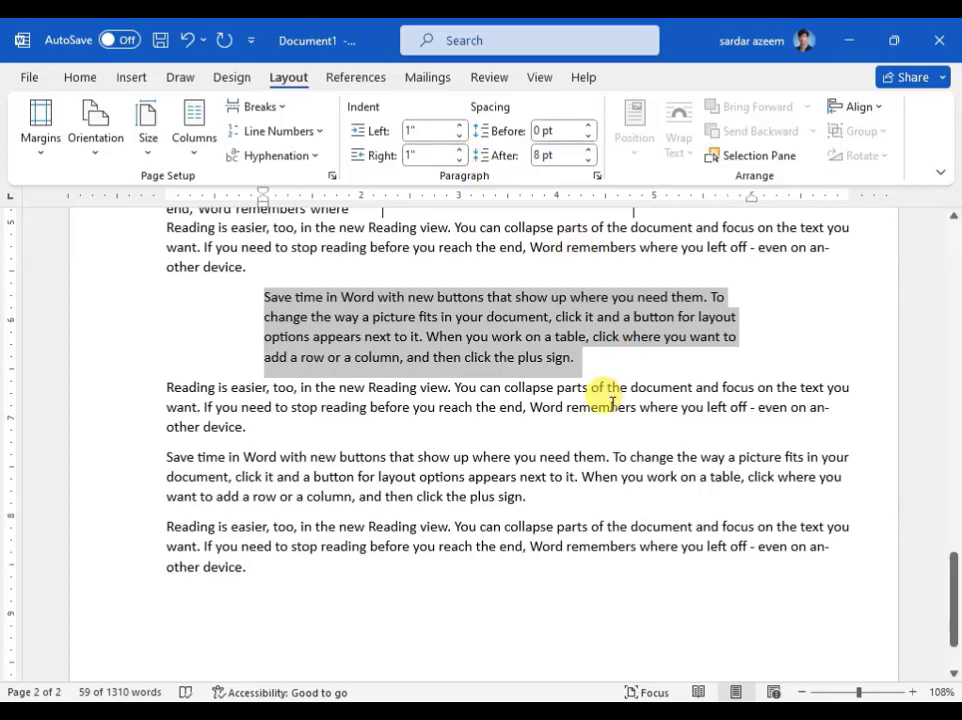
key("ctrl+j")
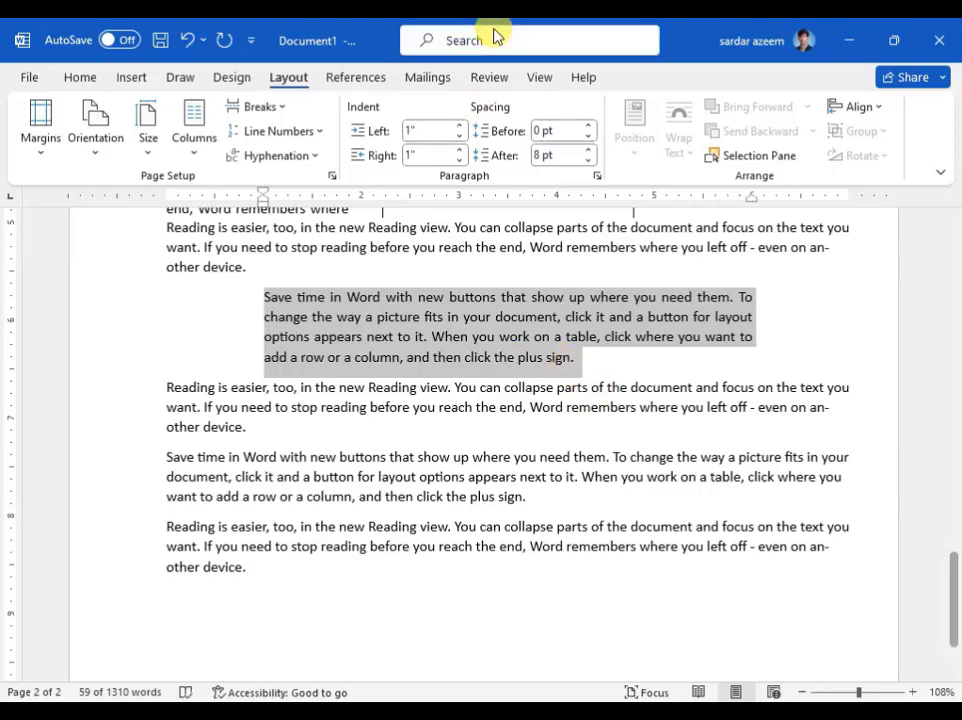
- Set the spacing before the indented paragraph to 42 pt
left_click(588, 126)
left_click(589, 126)
left_click(589, 127)
left_click(589, 127)
left_click(589, 127)
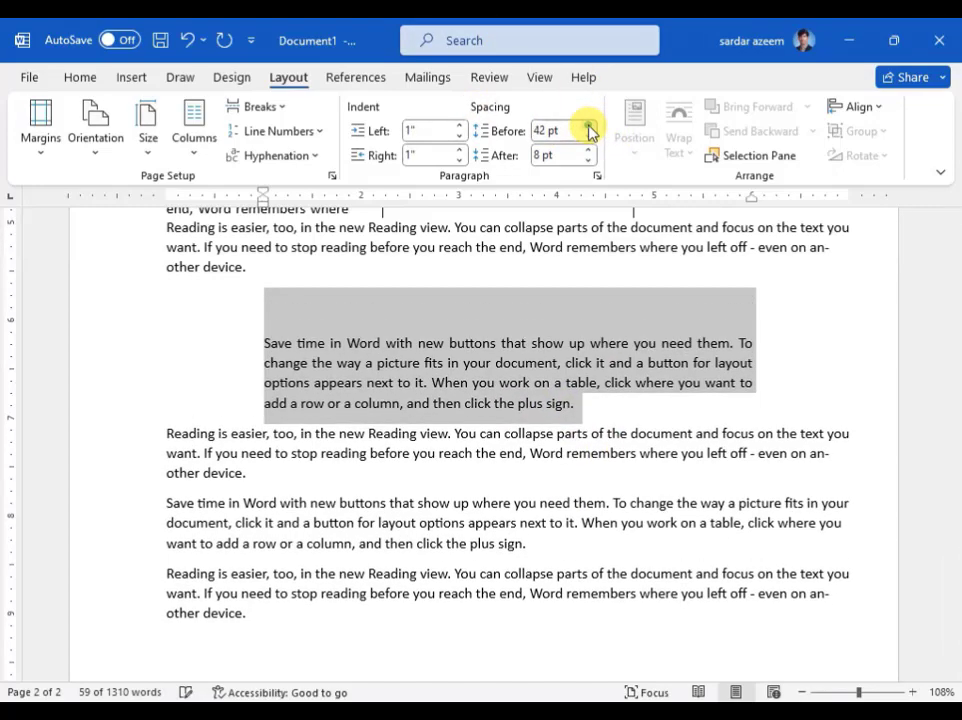
left_click(589, 127)
left_click(589, 127)
left_click(589, 137)
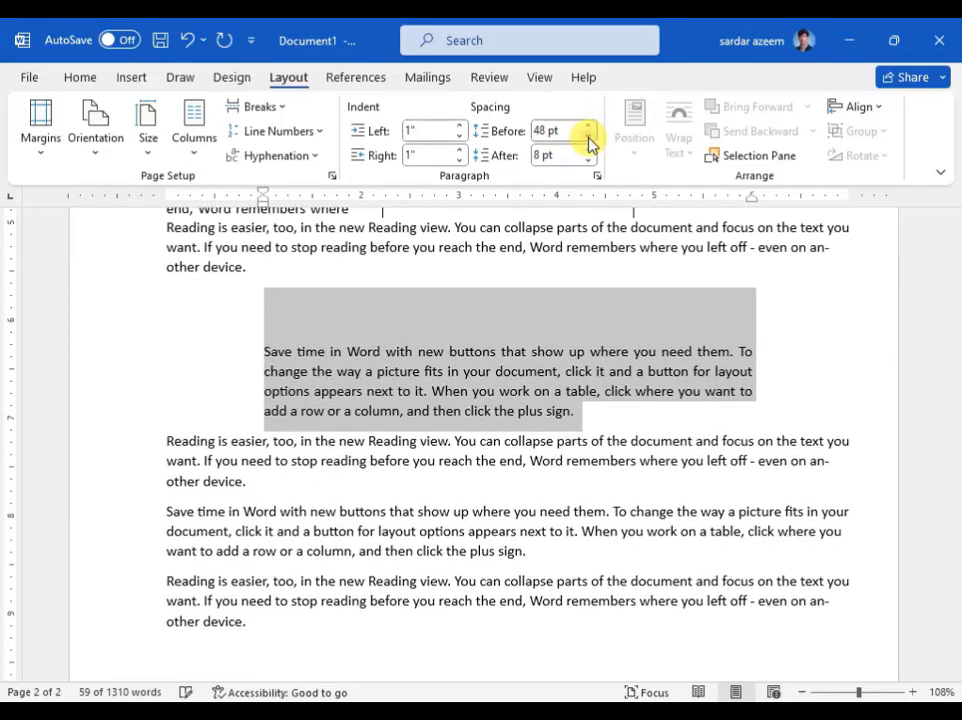
left_click(589, 137)
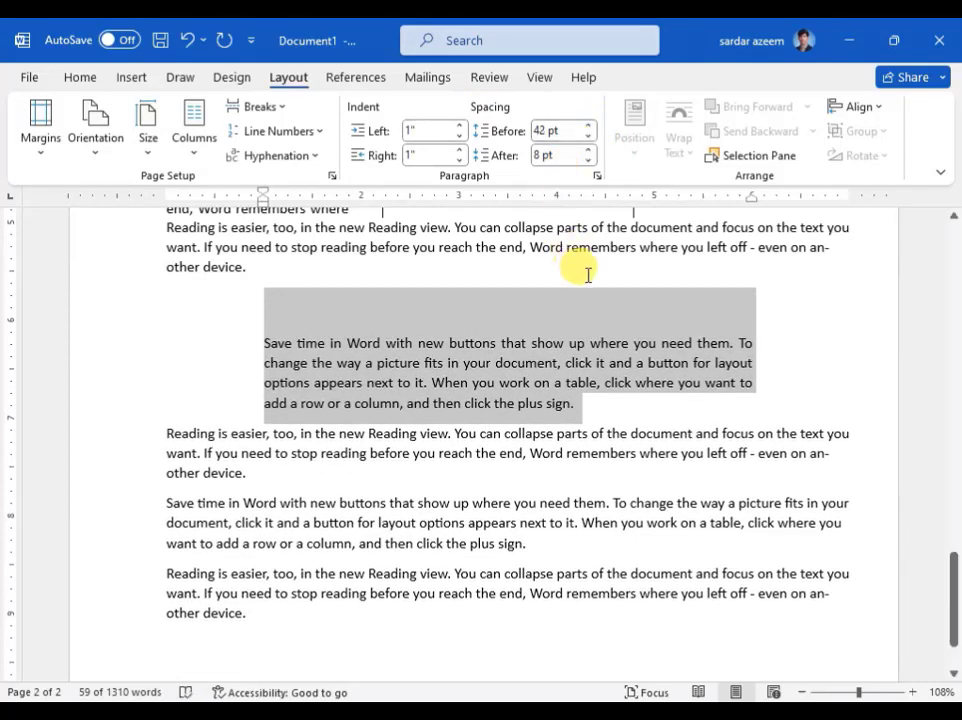
- Set the spacing after the indented paragraph to 42 pt and deselect it
left_click(590, 151)
left_click(590, 151)
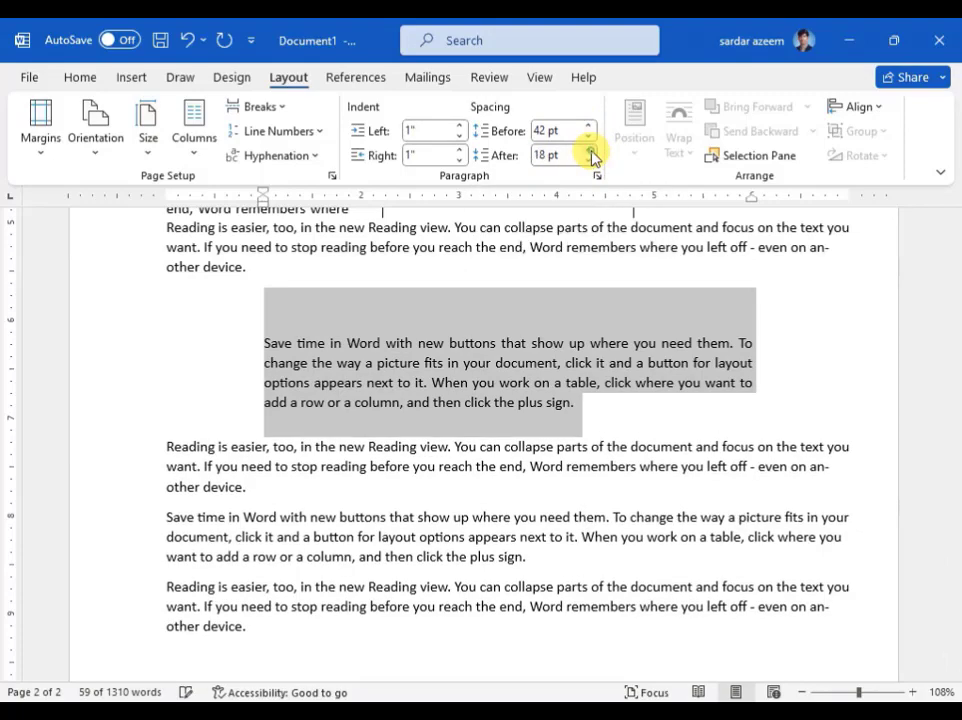
left_click(590, 151)
left_click(590, 151)
left_click(590, 151)
left_click(590, 151)
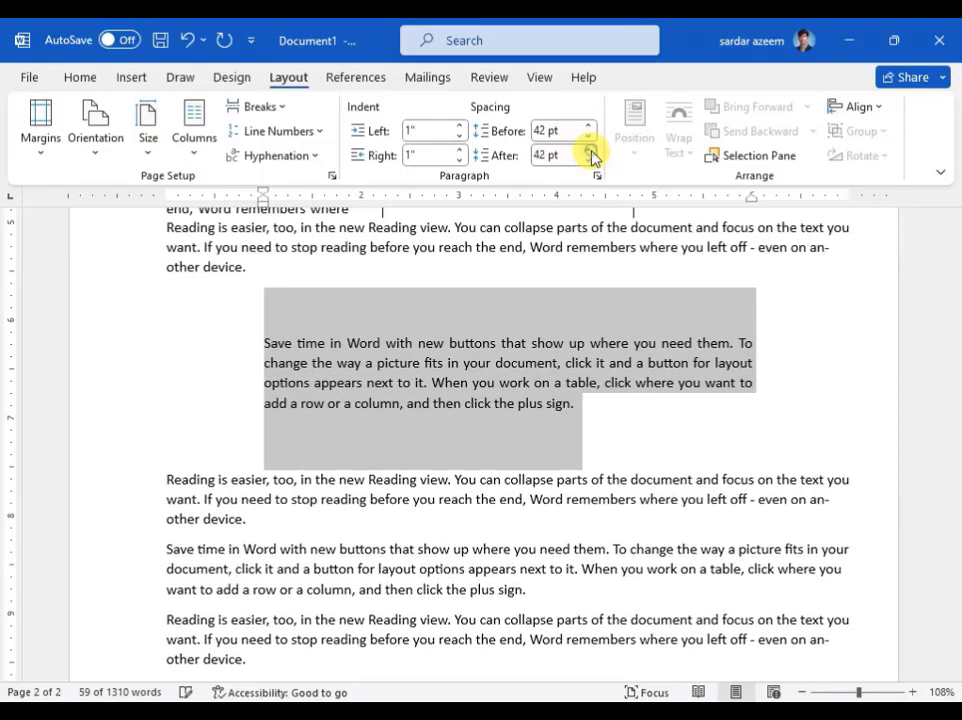
left_click(512, 493)
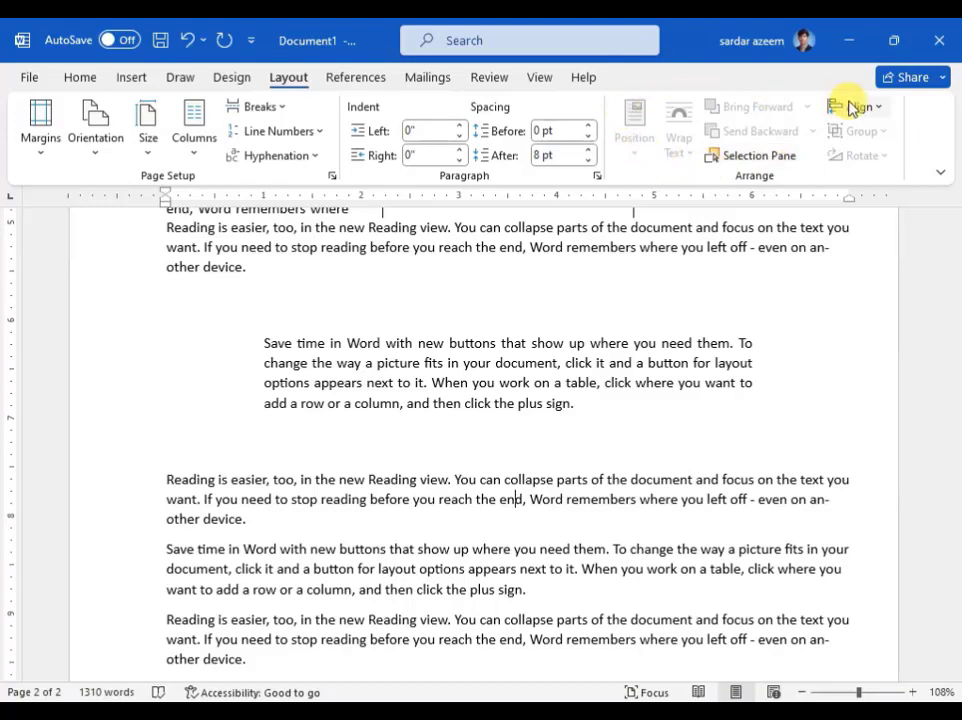
left_click(118, 80)
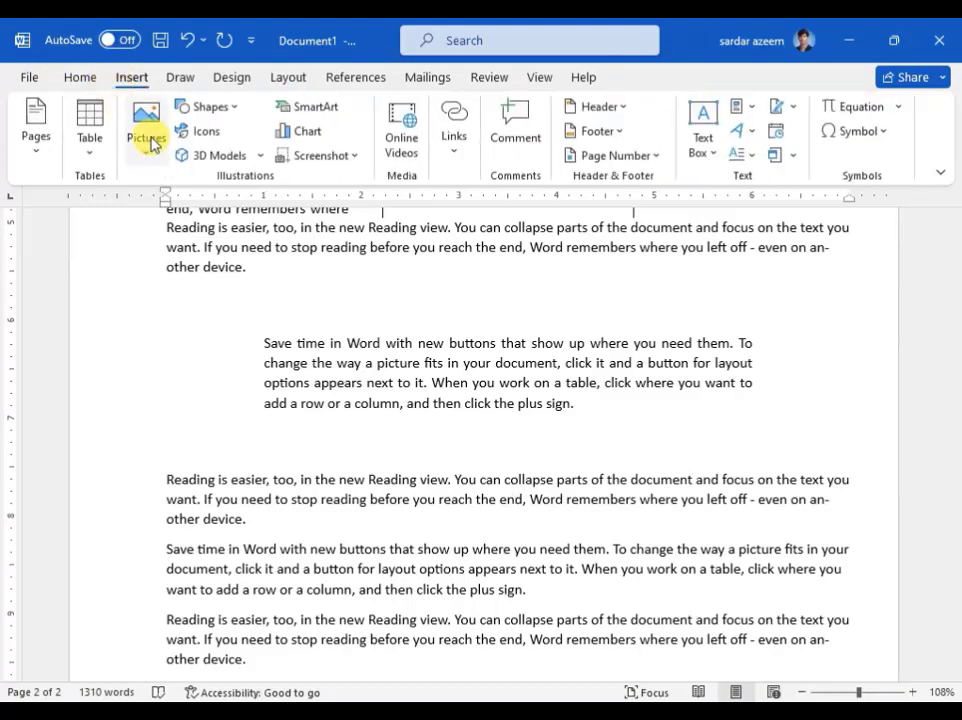
left_click(286, 80)
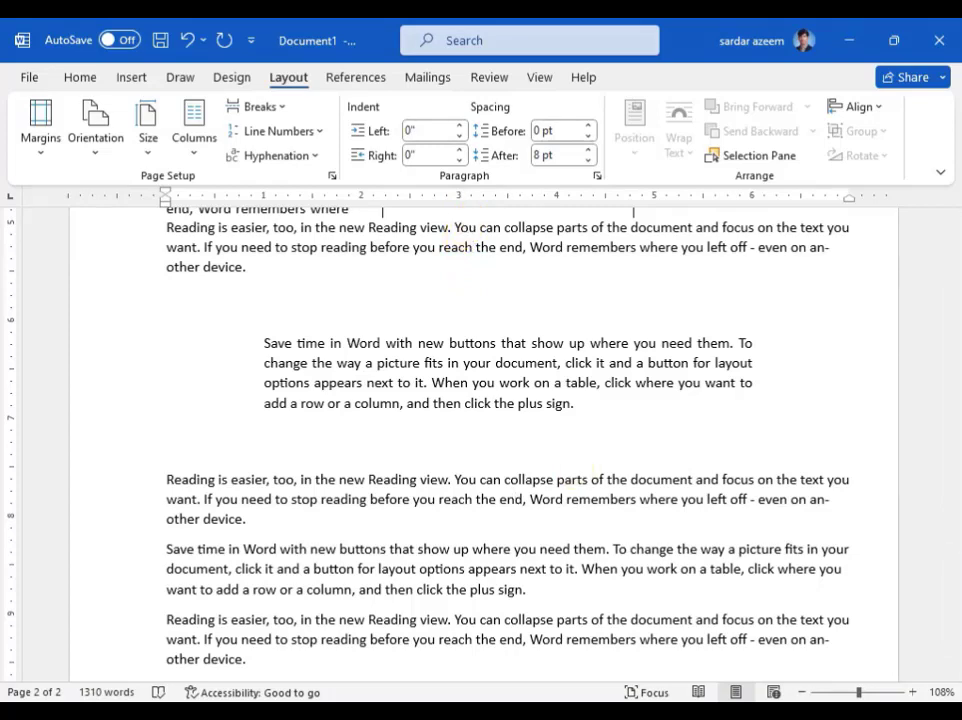
left_click(571, 711)
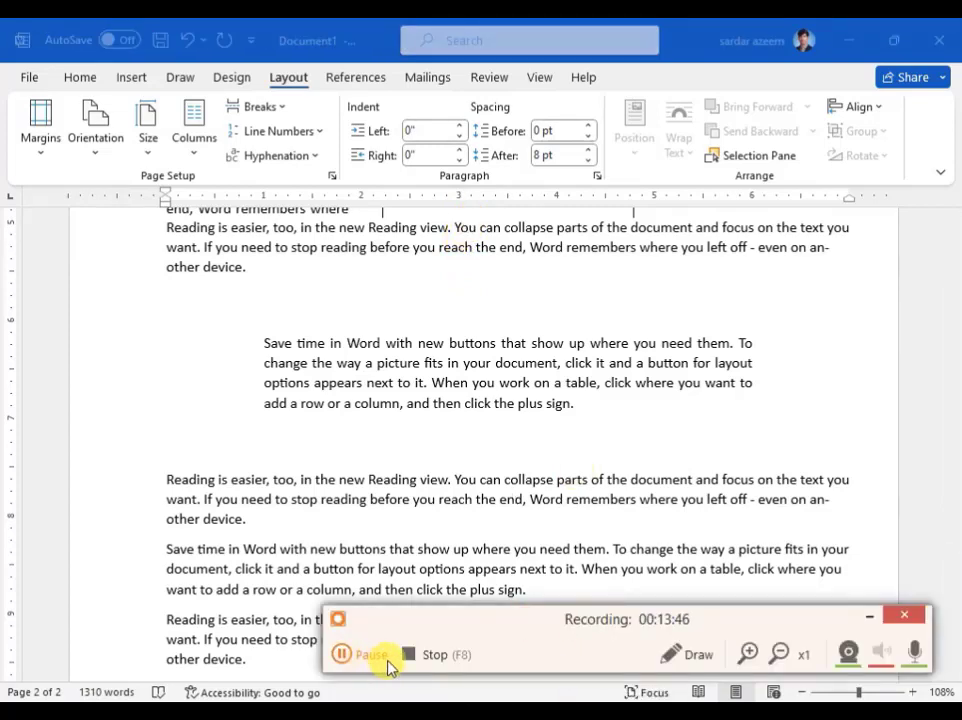